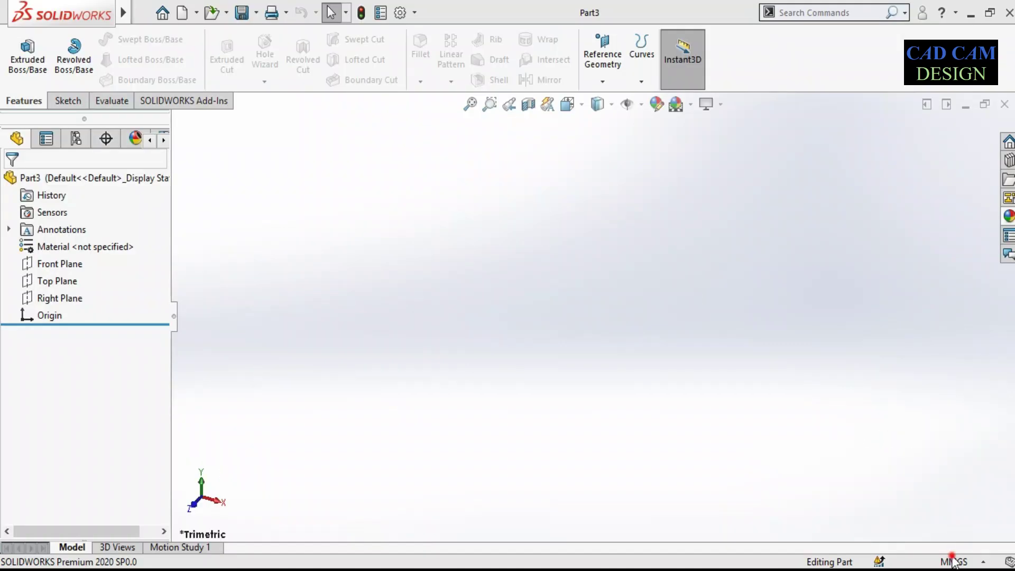
# Check the status bar to confirm the new Part3 uses MMGS (millimetre, gram, second) units
pyautogui.click(953, 562)
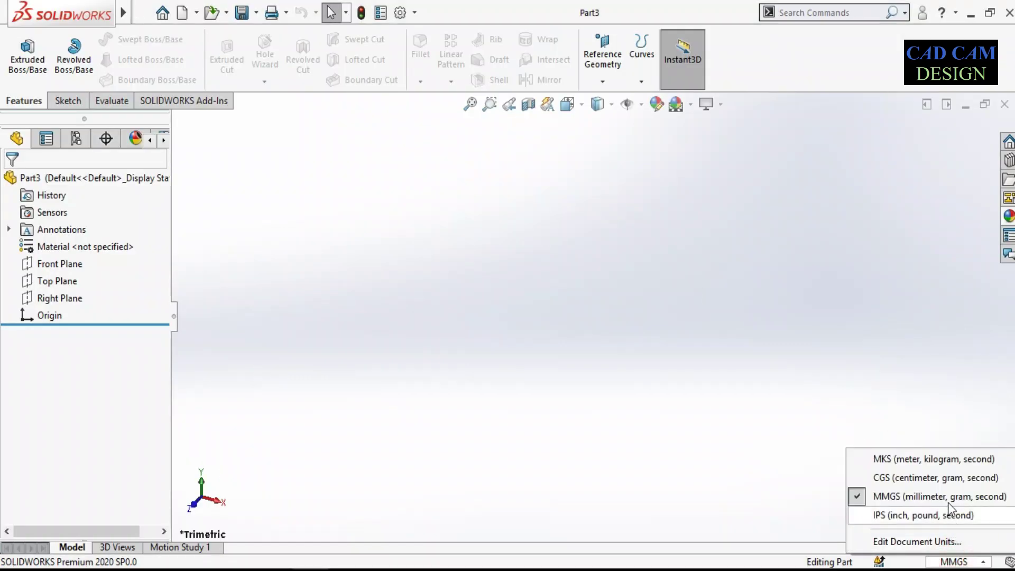
pyautogui.click(893, 497)
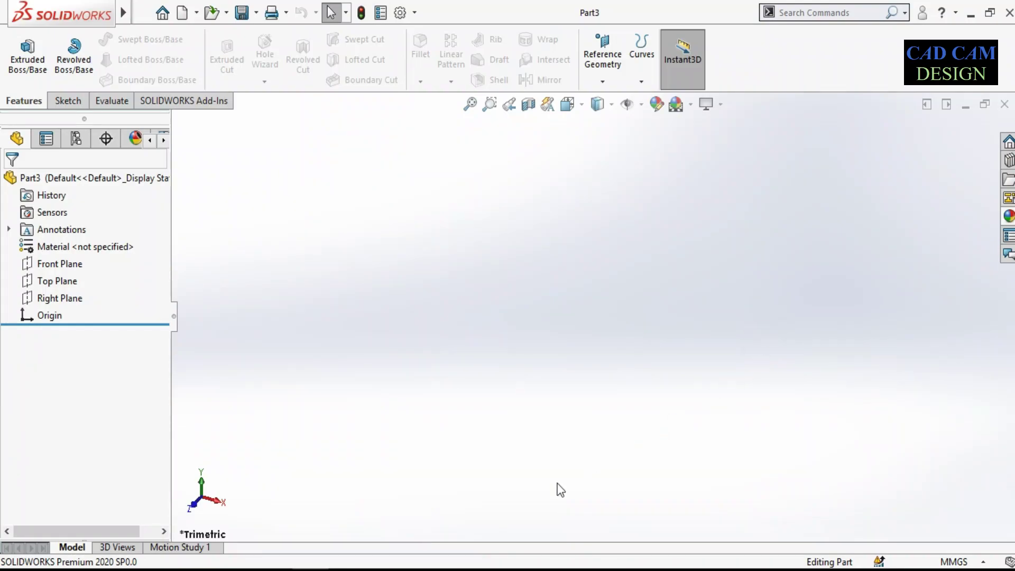
pyautogui.hotkey('alt', 'Tab')
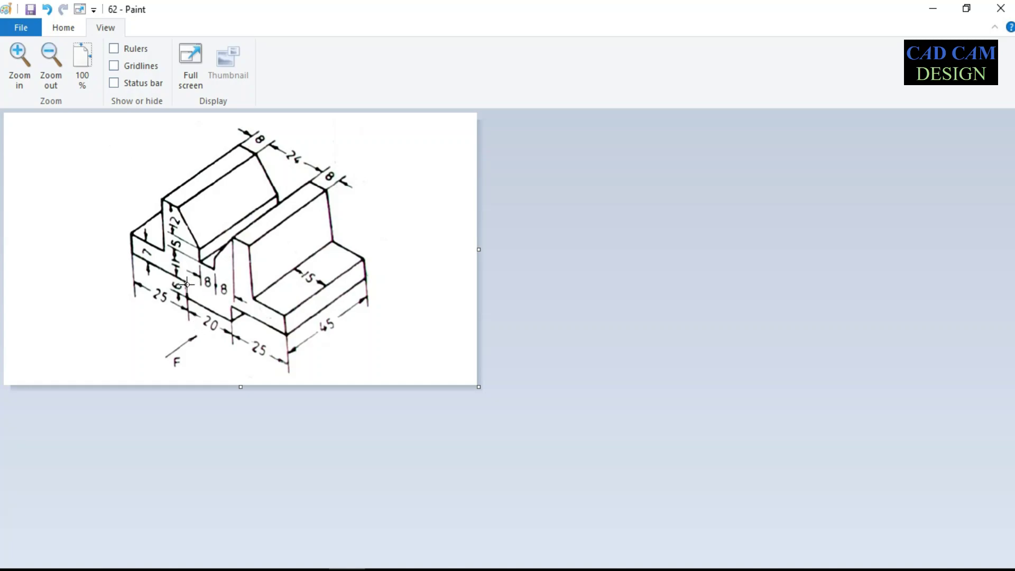
# Sketch a center rectangle on the Front Plane, centred on the origin
pyautogui.click(945, 8)
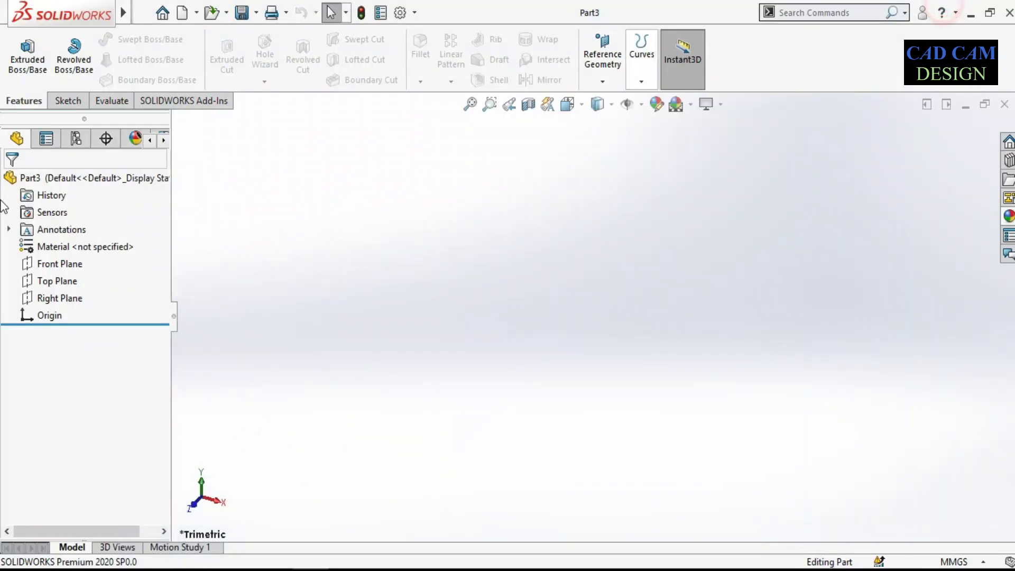
pyautogui.click(45, 263)
pyautogui.click(41, 63)
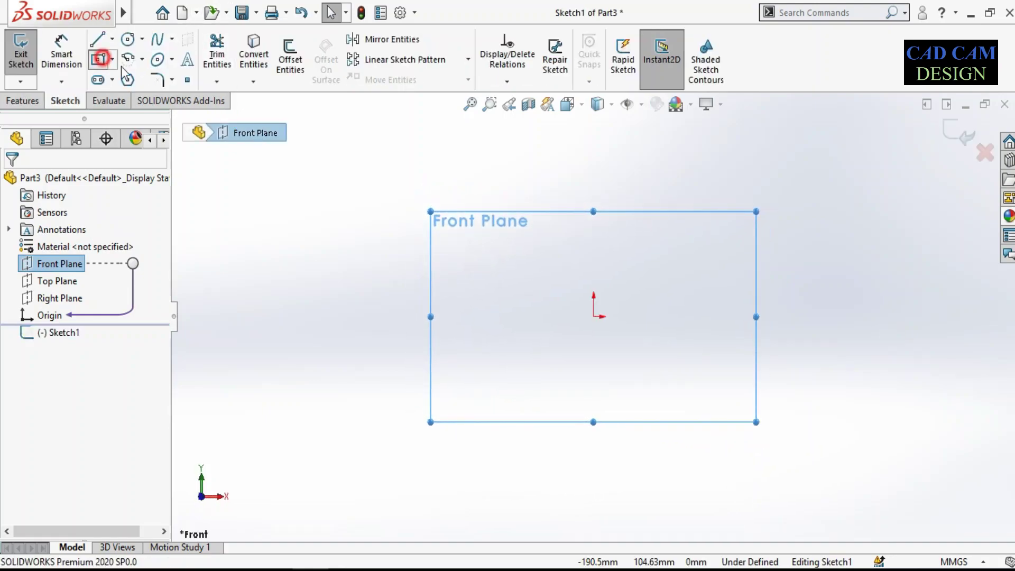
pyautogui.click(99, 58)
pyautogui.click(593, 316)
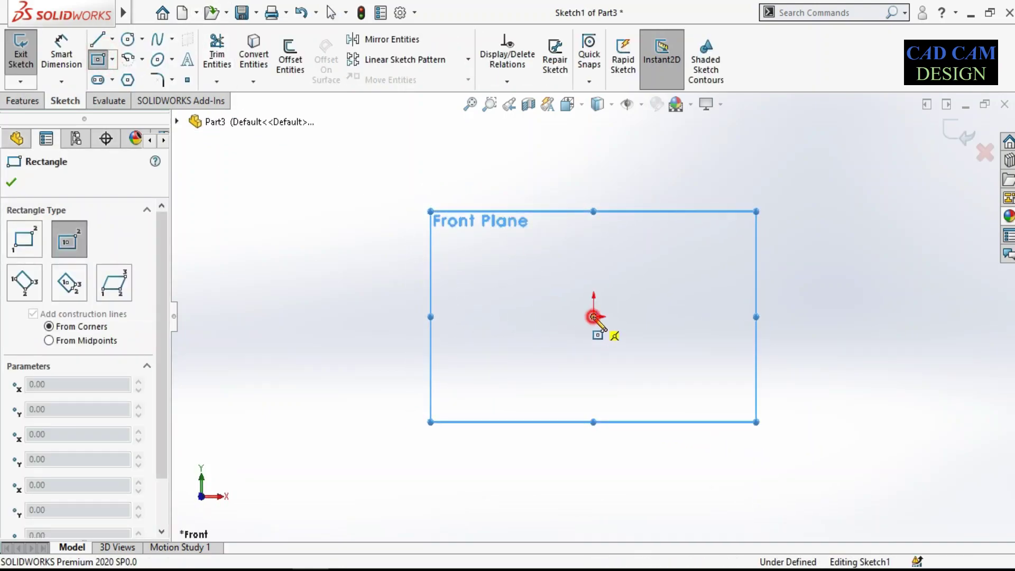
pyautogui.click(757, 412)
# Dimension the rectangle's bottom edge to 70 mm, entered as 25+25+20
pyautogui.moveTo(665, 449); pyautogui.dragTo(658, 351, button='right')
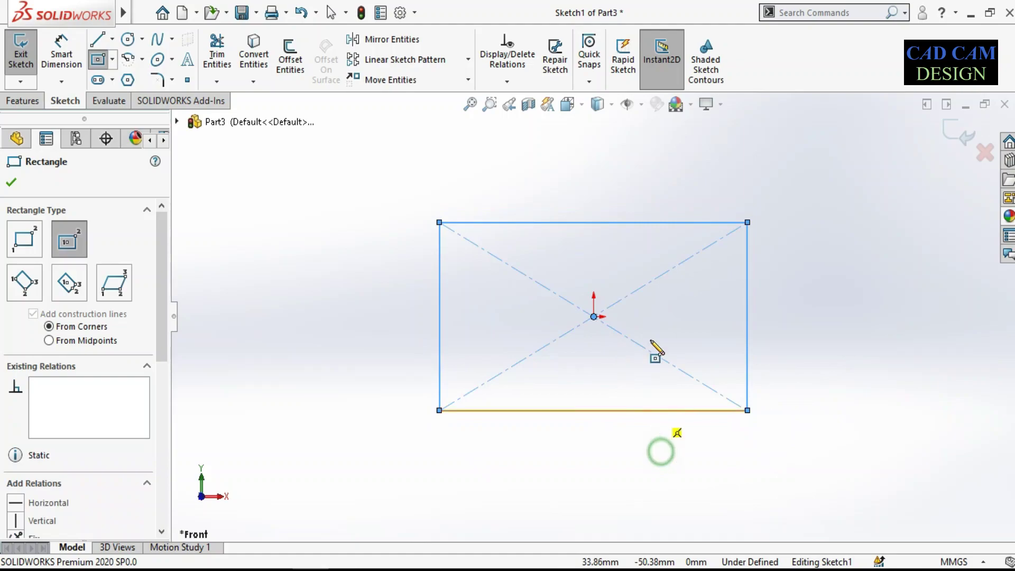
pyautogui.click(596, 411)
pyautogui.click(596, 452)
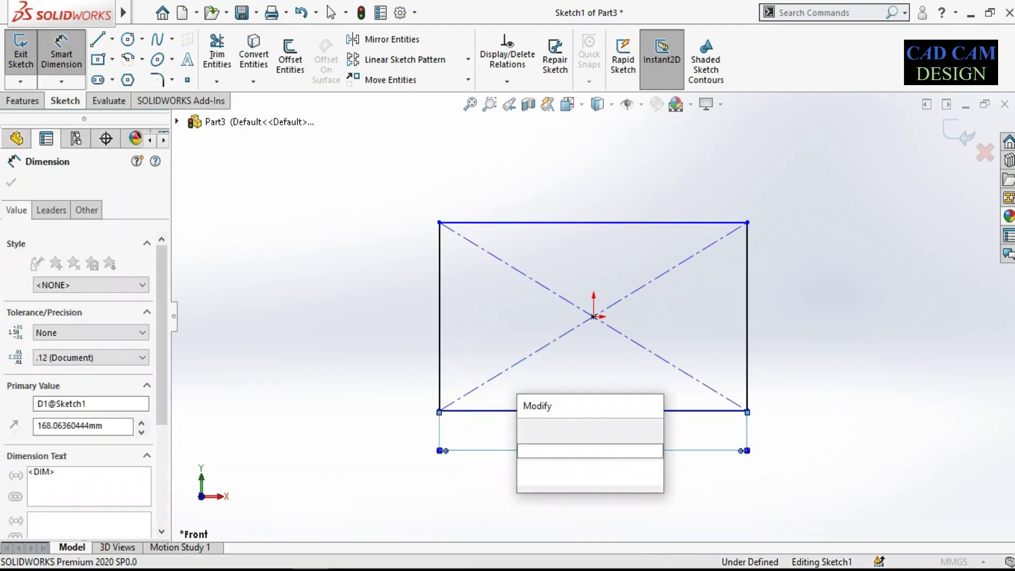
pyautogui.write('25+25+')
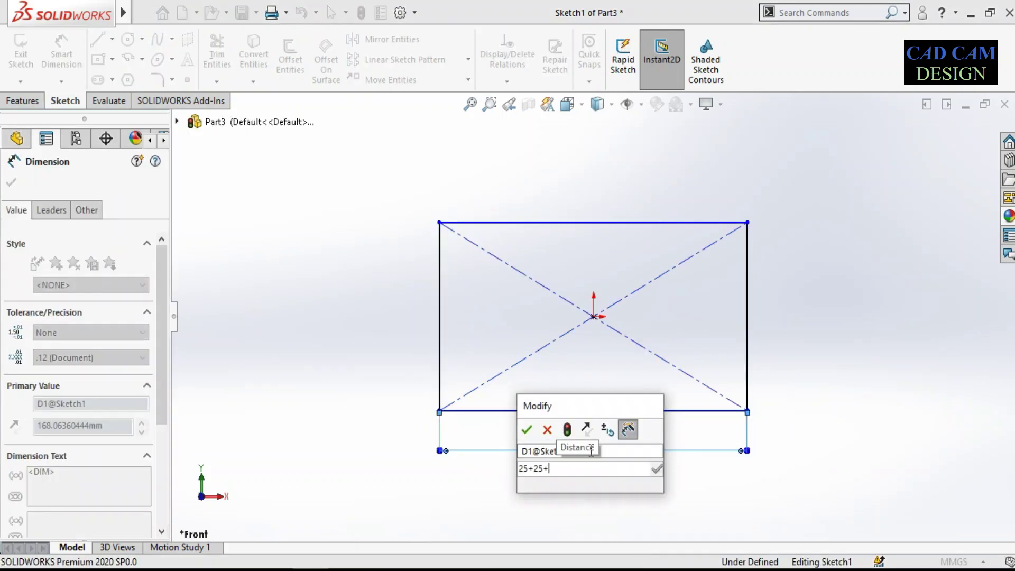
pyautogui.write('20')
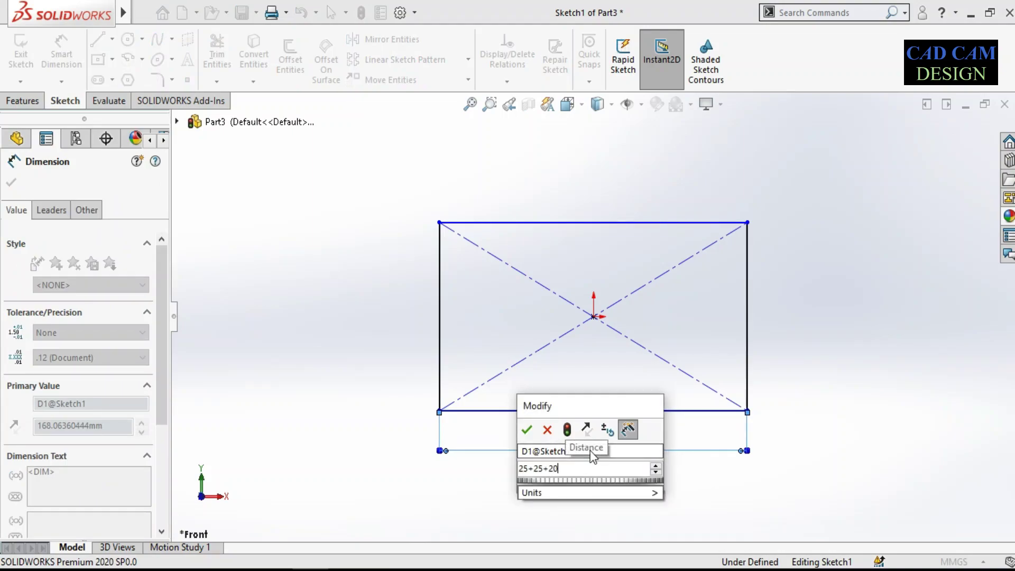
pyautogui.press('Return')
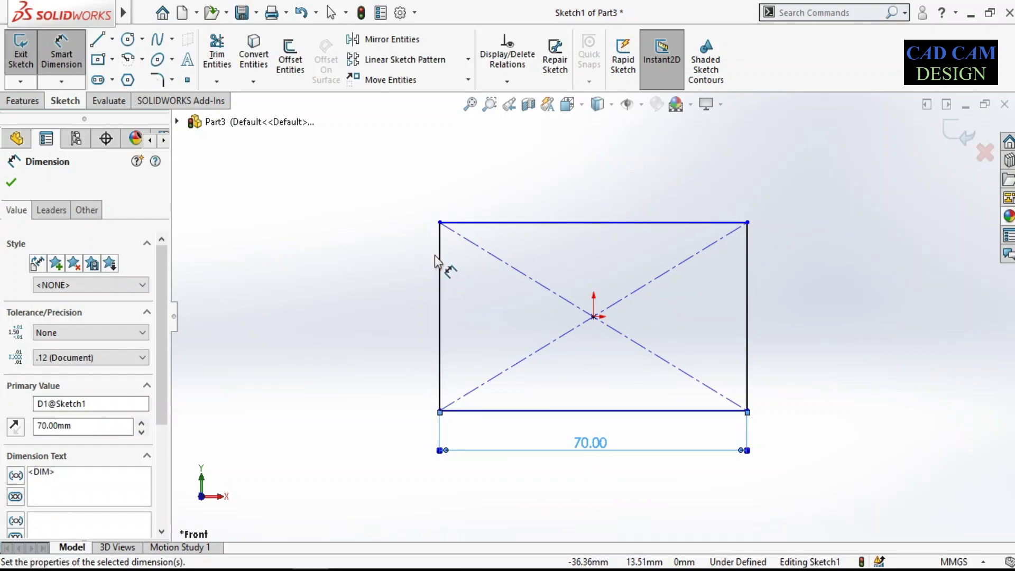
# Dimension the rectangle's left edge to 34 mm height, checking the reference drawing for the summed value
pyautogui.click(443, 270)
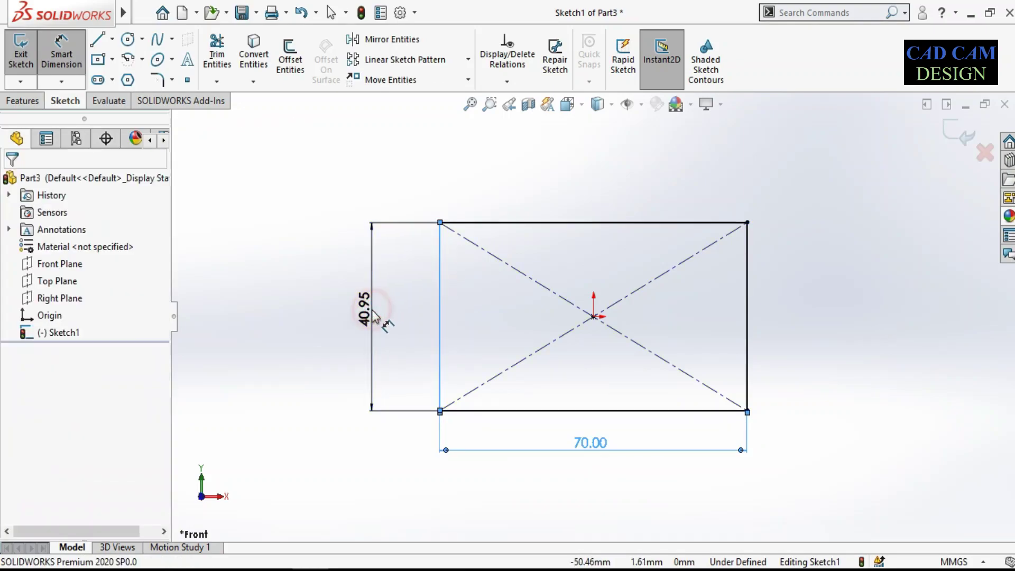
pyautogui.click(373, 316)
pyautogui.write('6+1')
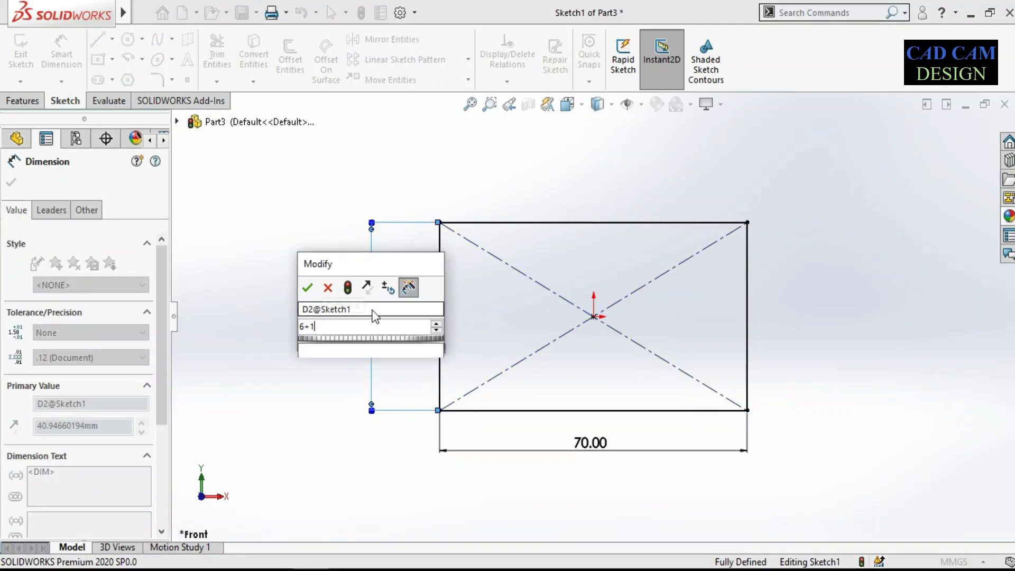
pyautogui.write('1+')
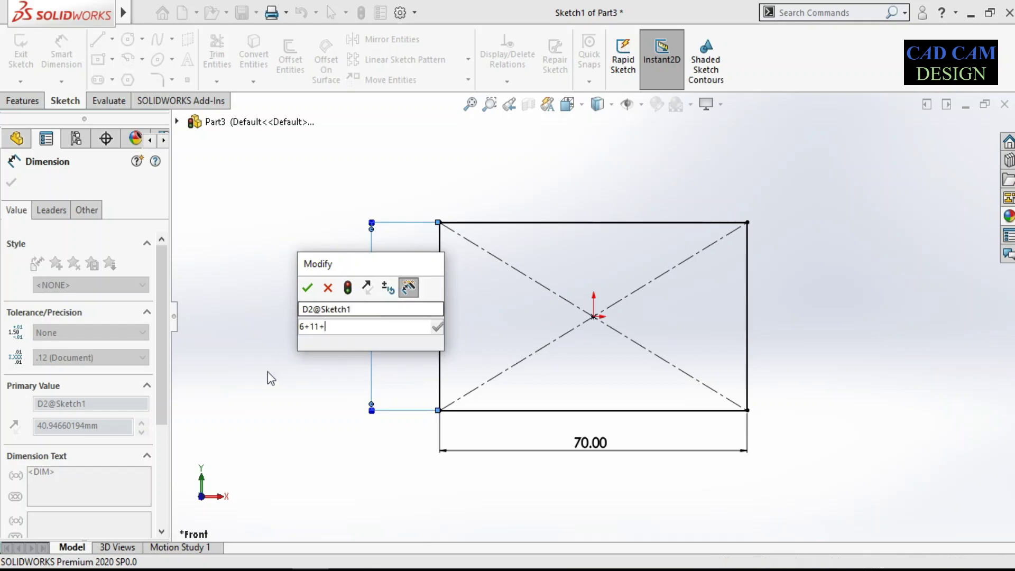
pyautogui.click(349, 449)
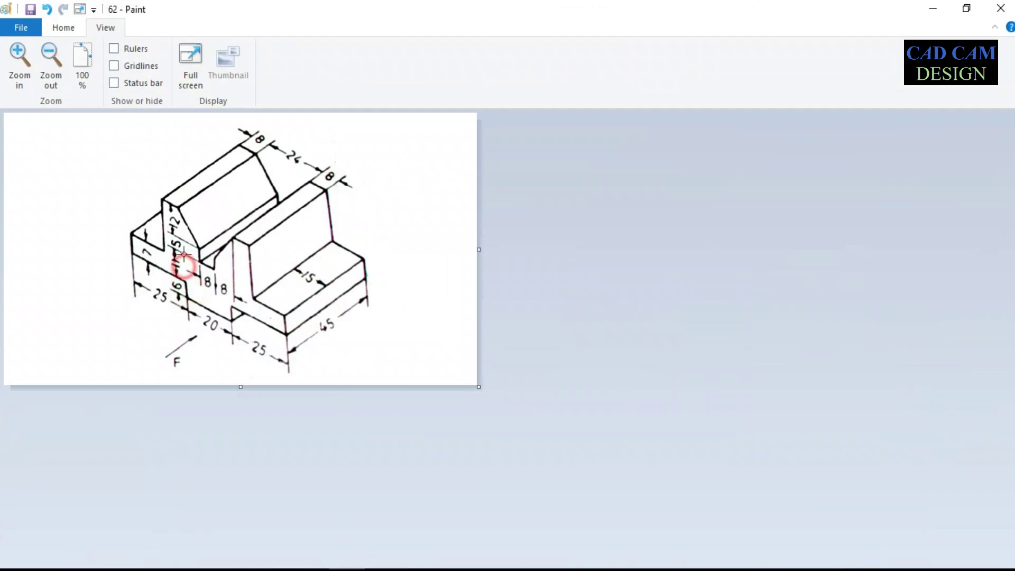
pyautogui.click(940, 7)
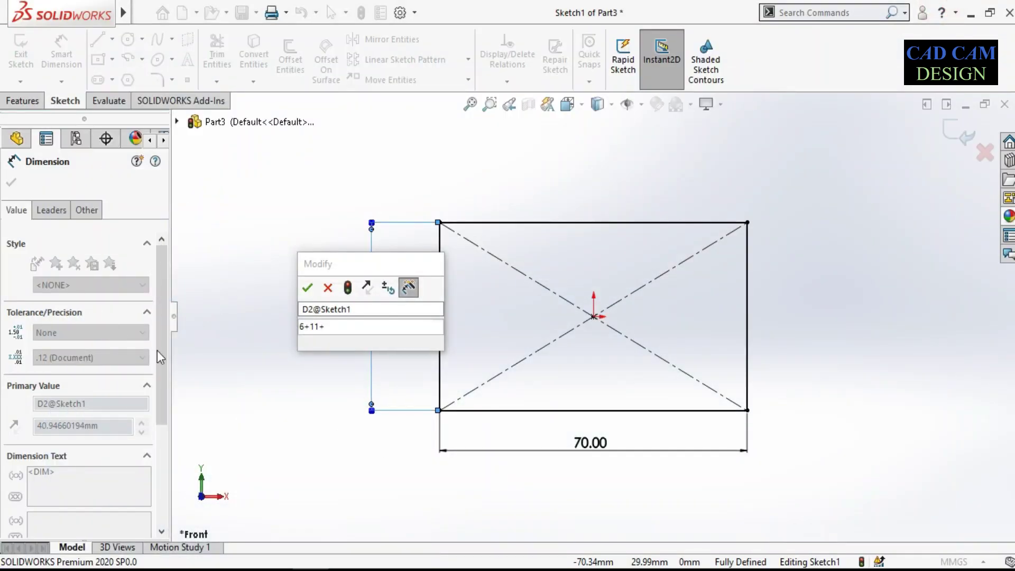
pyautogui.click(359, 327)
pyautogui.write('5+')
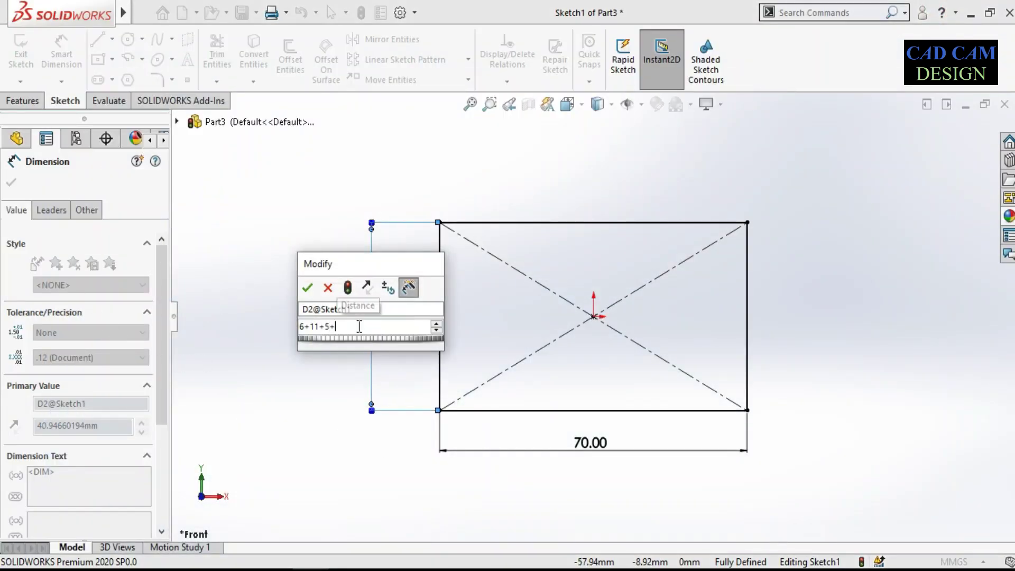
pyautogui.write('6')
pyautogui.press('Return')
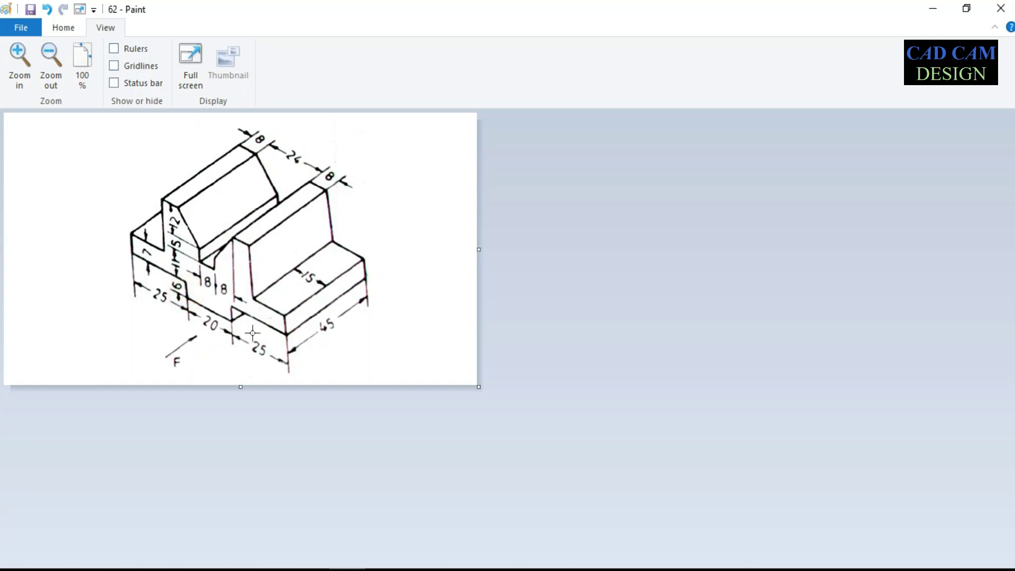
pyautogui.click(935, 8)
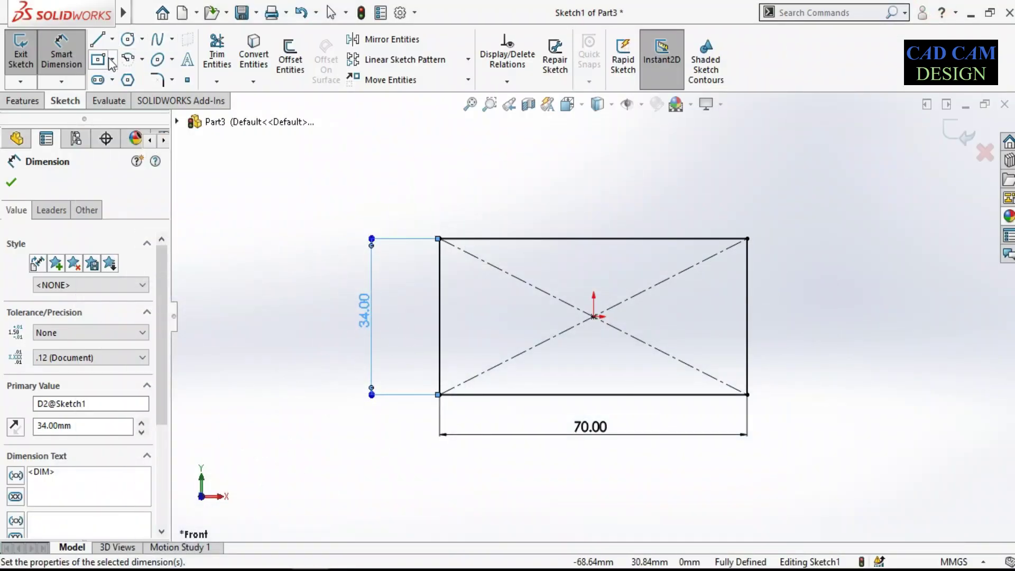
# Draw a small corner rectangle in the outline's lower-left corner
pyautogui.click(111, 60)
pyautogui.click(142, 79)
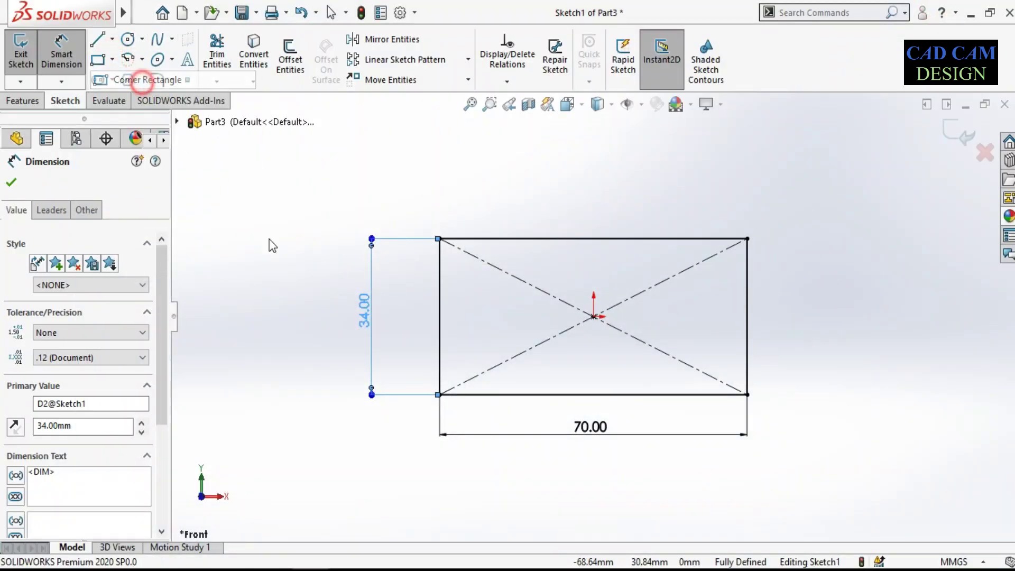
pyautogui.click(526, 394)
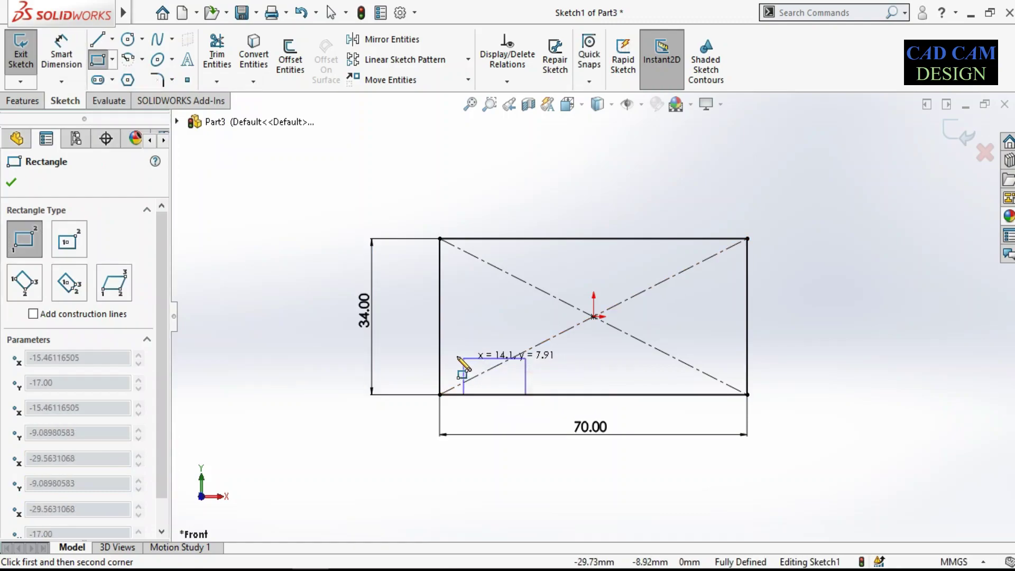
pyautogui.click(440, 352)
pyautogui.rightClick(394, 330)
pyautogui.click(405, 338)
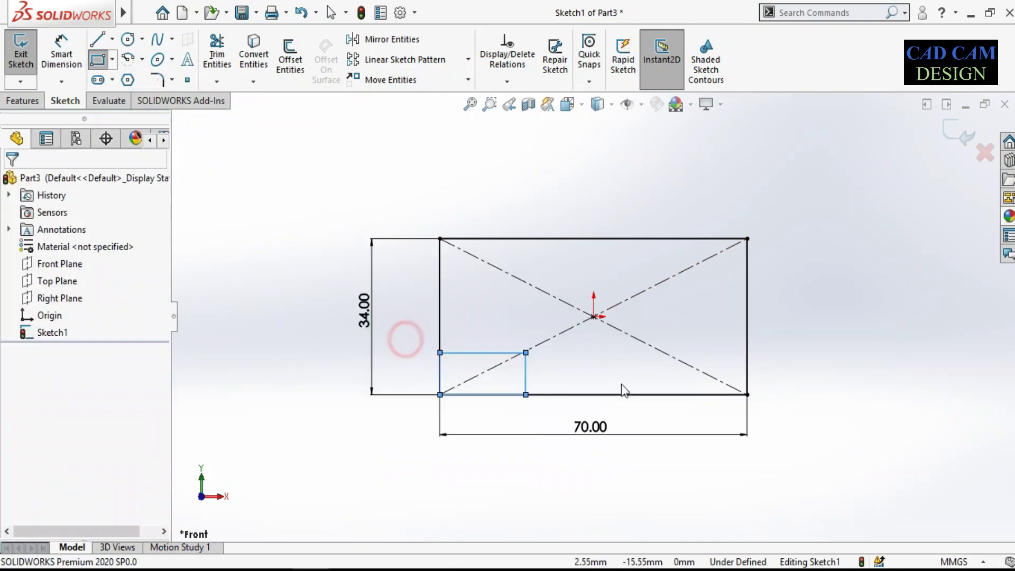
# Add a vertical centerline through the origin
pyautogui.scroll(-1, 621, 384)
pyautogui.click(113, 40)
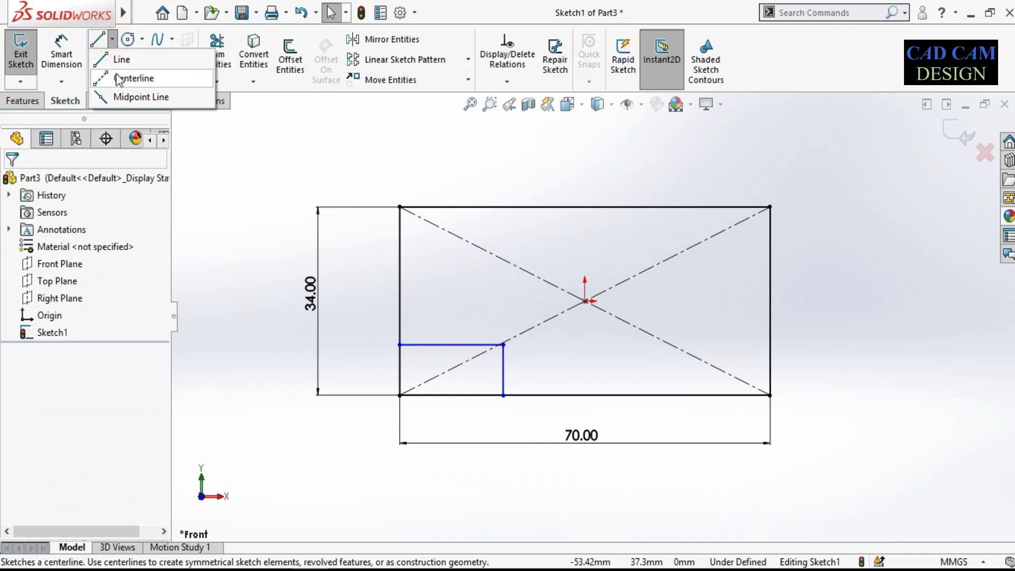
pyautogui.click(138, 77)
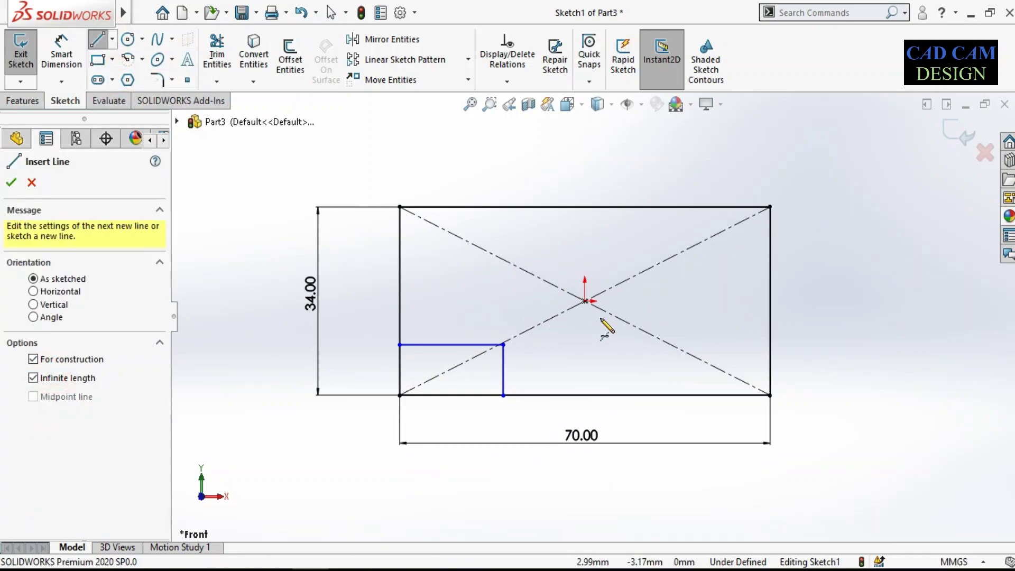
pyautogui.click(585, 301)
pyautogui.click(584, 348)
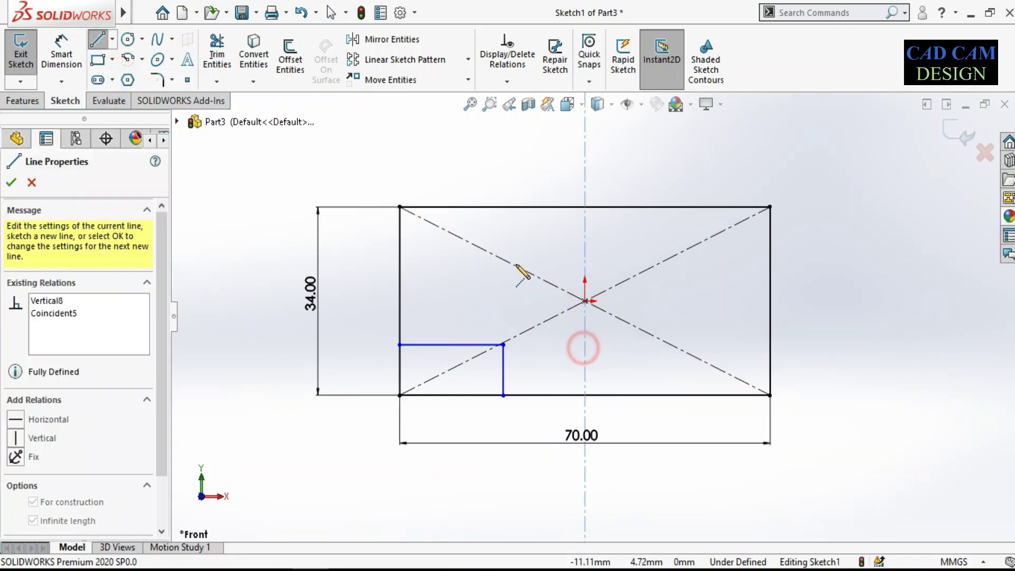
pyautogui.rightClick(521, 271)
pyautogui.click(551, 275)
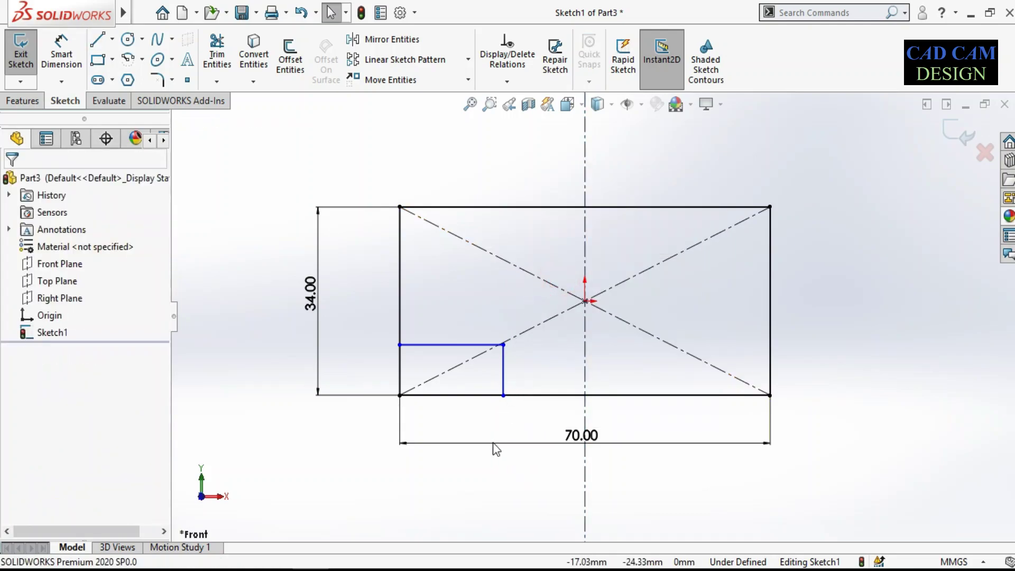
# Dimension the small rectangle's width to 25 mm
pyautogui.moveTo(495, 448); pyautogui.dragTo(494, 345, button='right')
pyautogui.click(400, 360)
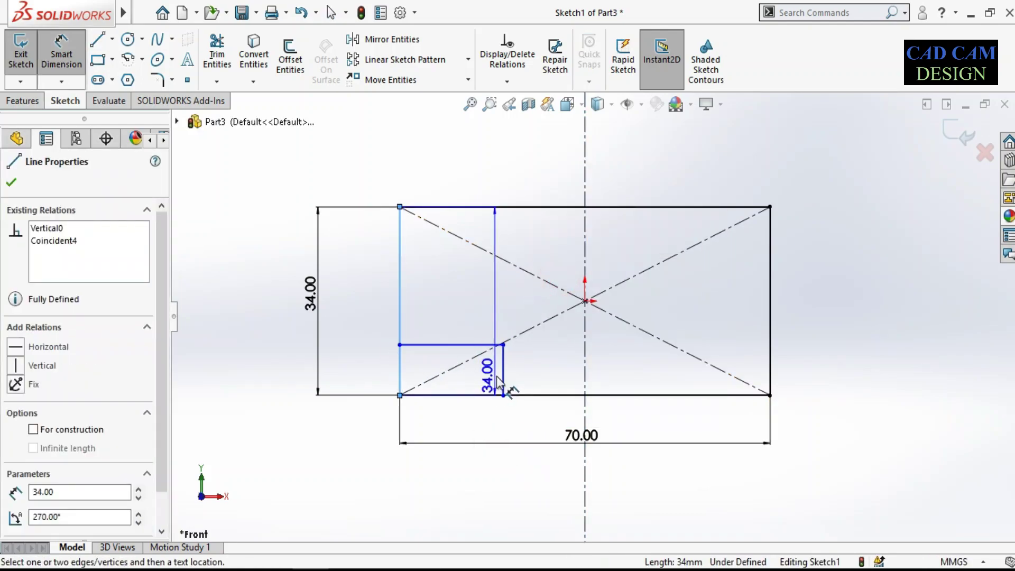
pyautogui.click(449, 345)
pyautogui.click(459, 419)
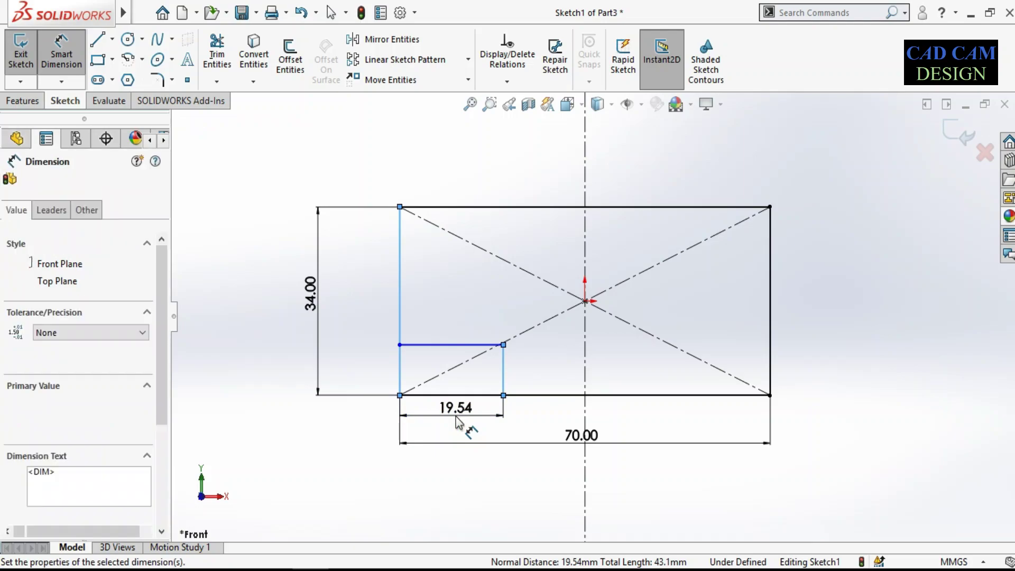
pyautogui.write('25')
pyautogui.press('Return')
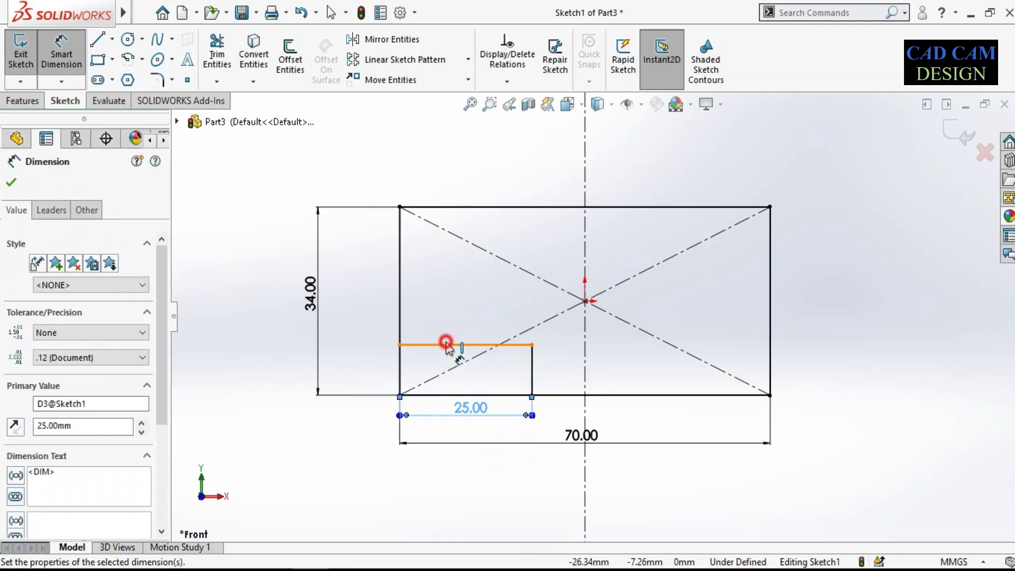
# Dimension the small slot's height to 6 mm, then box-select its four lines
pyautogui.click(449, 395)
pyautogui.click(365, 390)
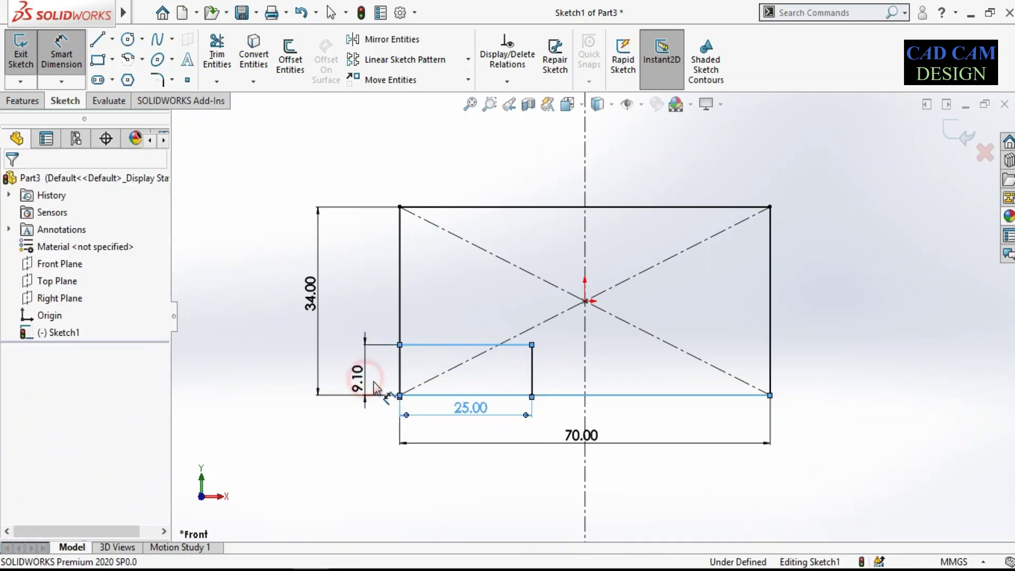
pyautogui.write('6')
pyautogui.press('Return')
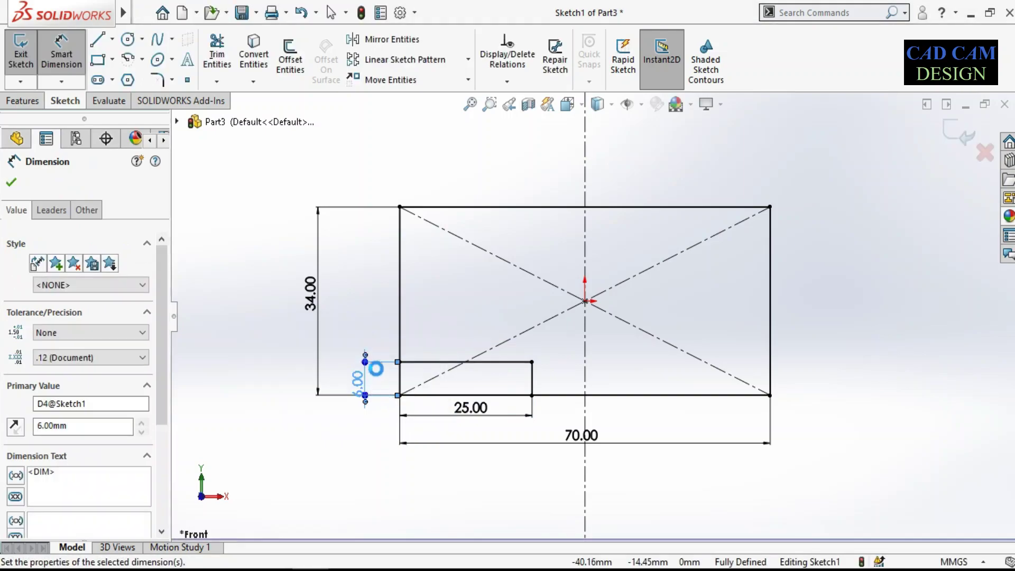
pyautogui.rightClick(378, 439)
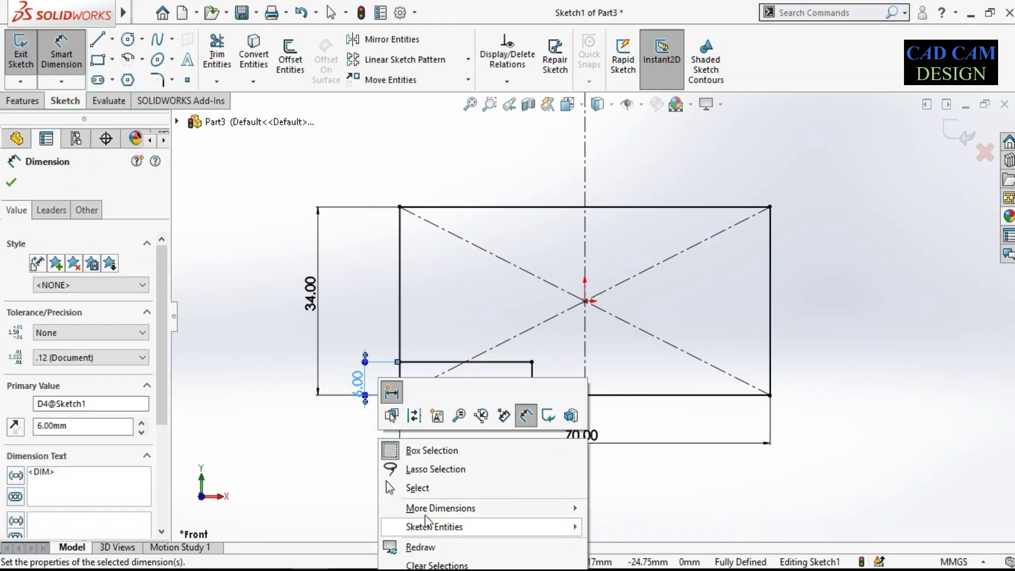
pyautogui.click(526, 415)
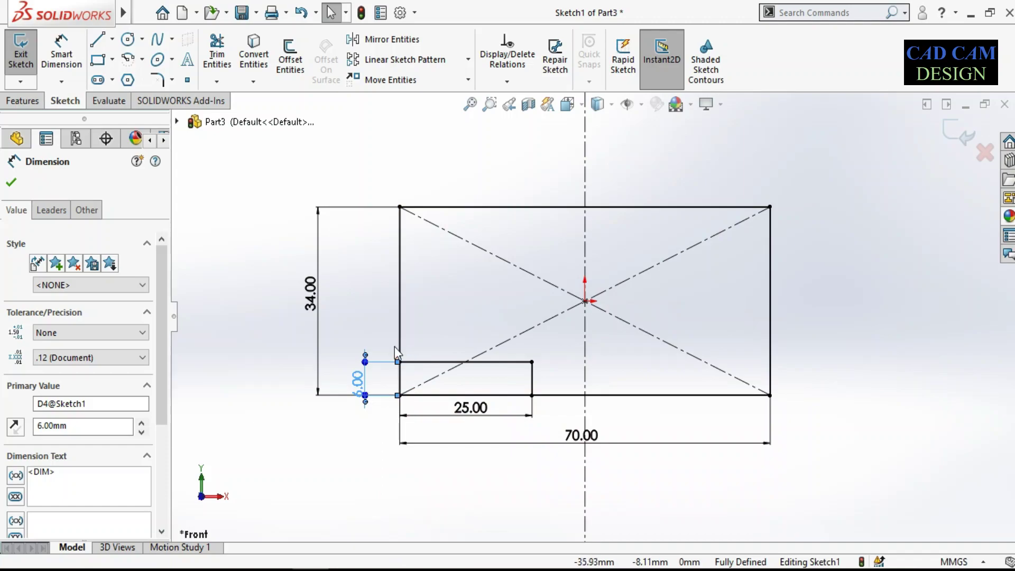
pyautogui.moveTo(391, 344); pyautogui.dragTo(539, 415)
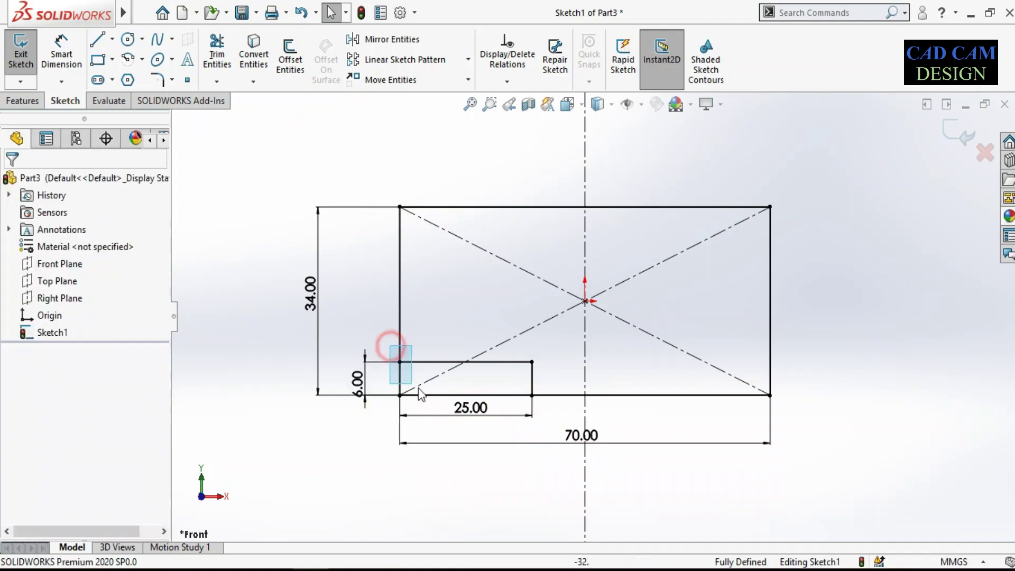
# Mirror the bottom-left slot about the vertical centerline, then view the reference drawing in Paint
pyautogui.click(392, 38)
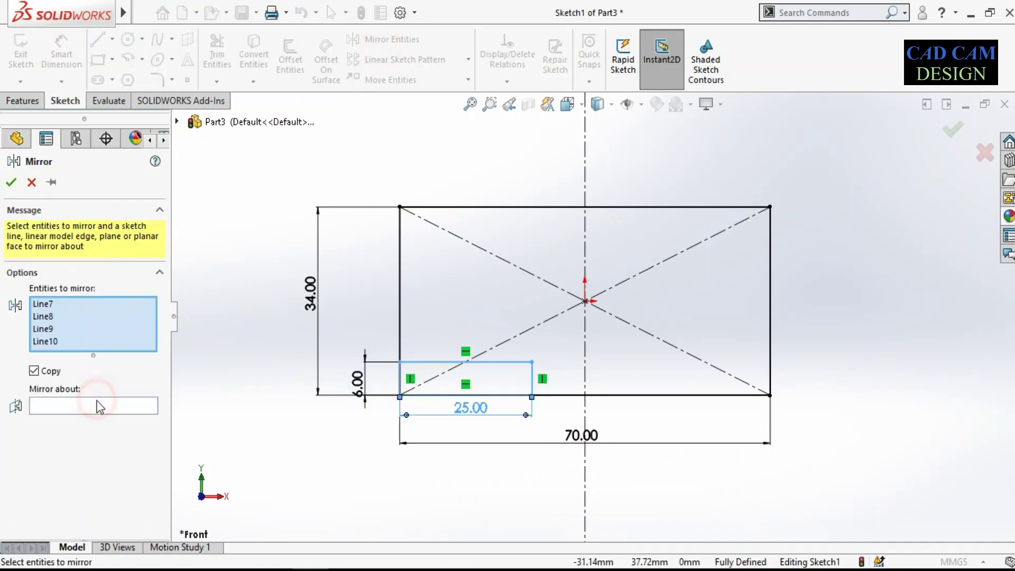
pyautogui.click(99, 407)
pyautogui.click(584, 357)
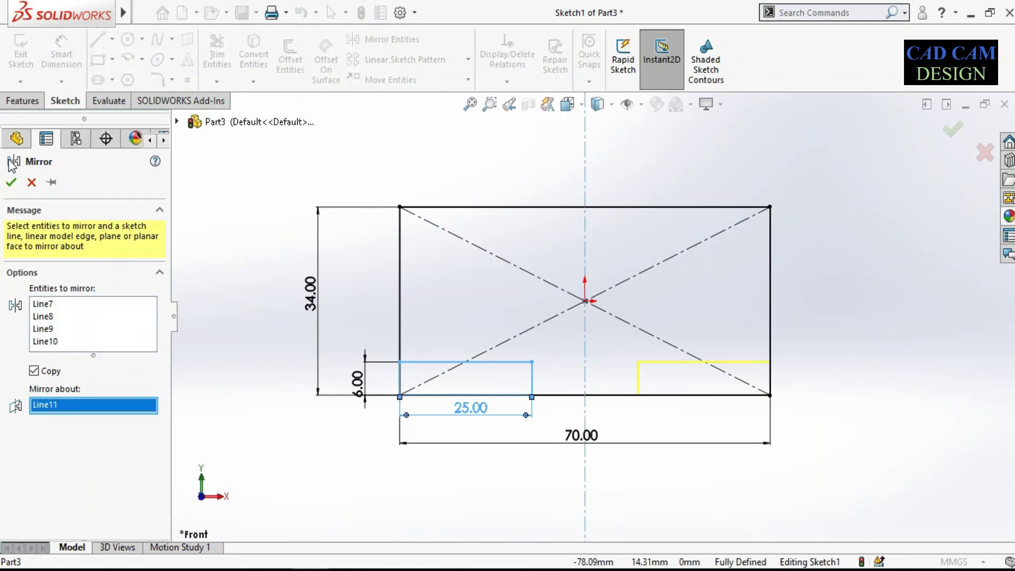
pyautogui.click(11, 182)
pyautogui.click(253, 216)
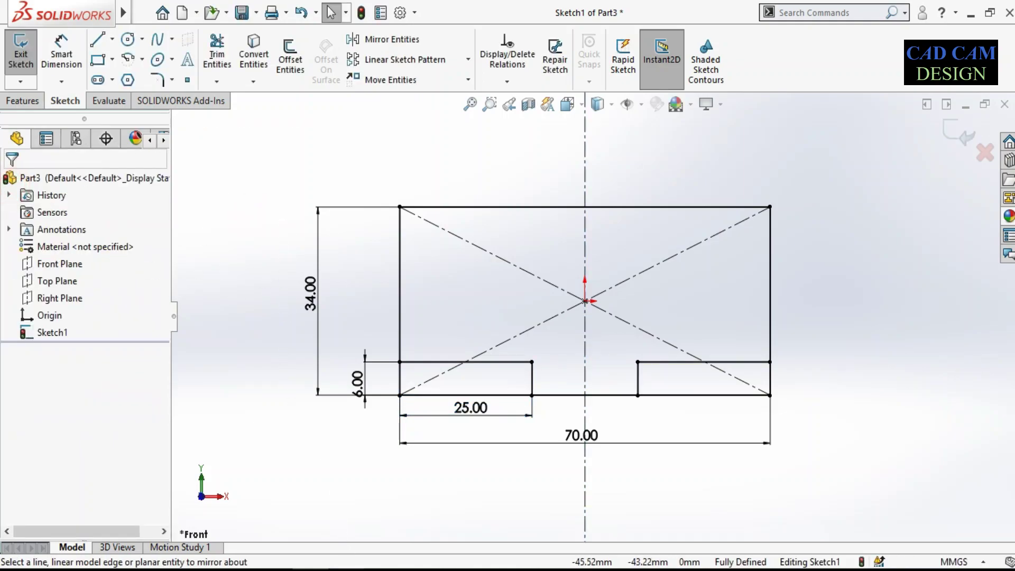
pyautogui.hotkey('alt', 'Tab')
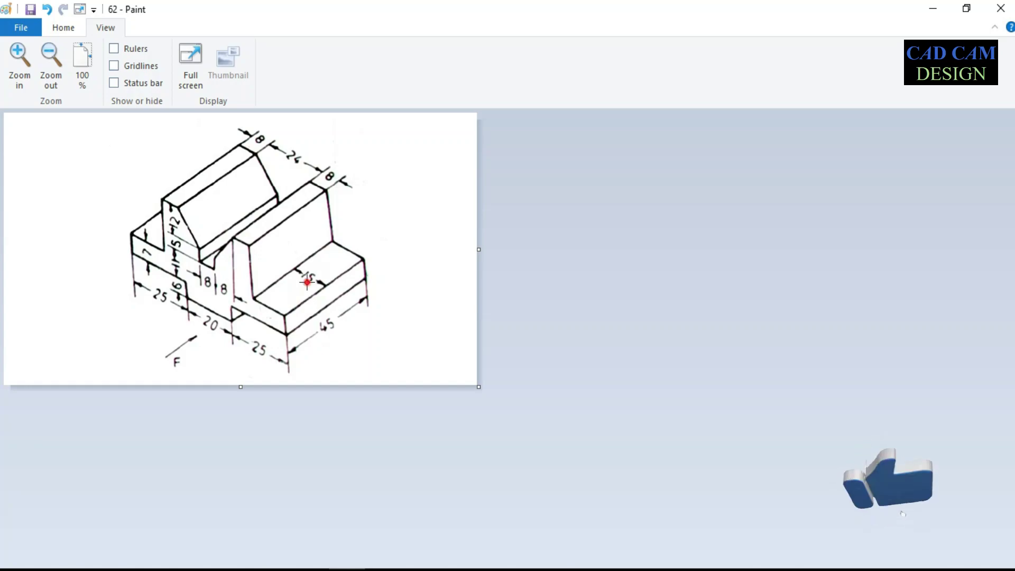
# Draw a corner rectangle down from the outline's top-left corner, starting another at top-right
pyautogui.click(933, 8)
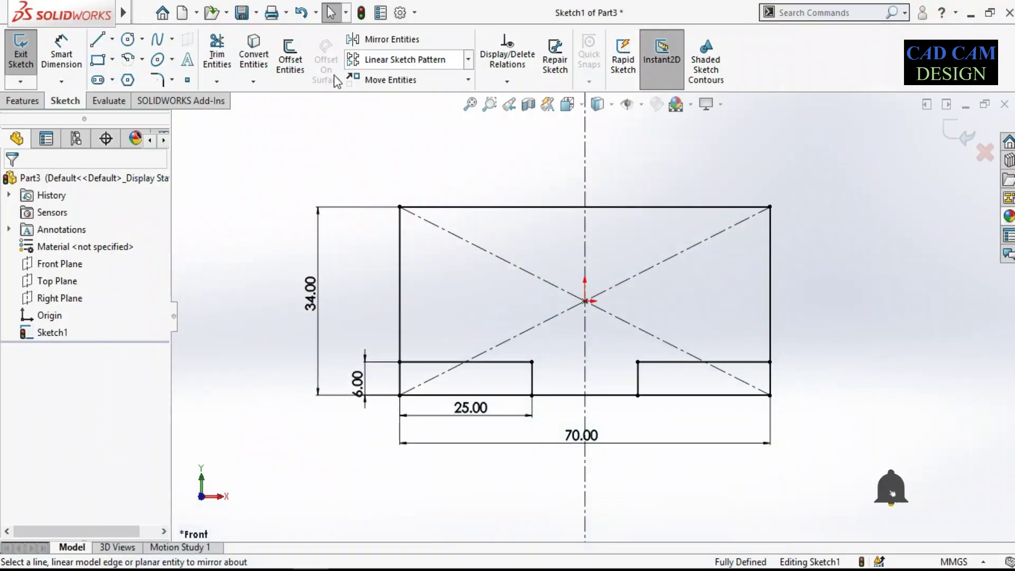
pyautogui.click(97, 61)
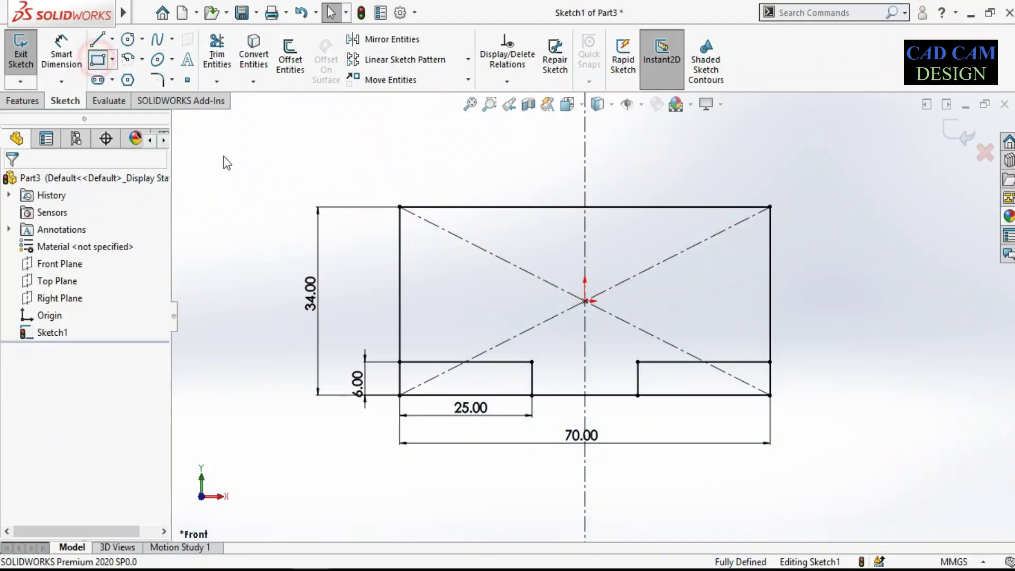
pyautogui.click(400, 206)
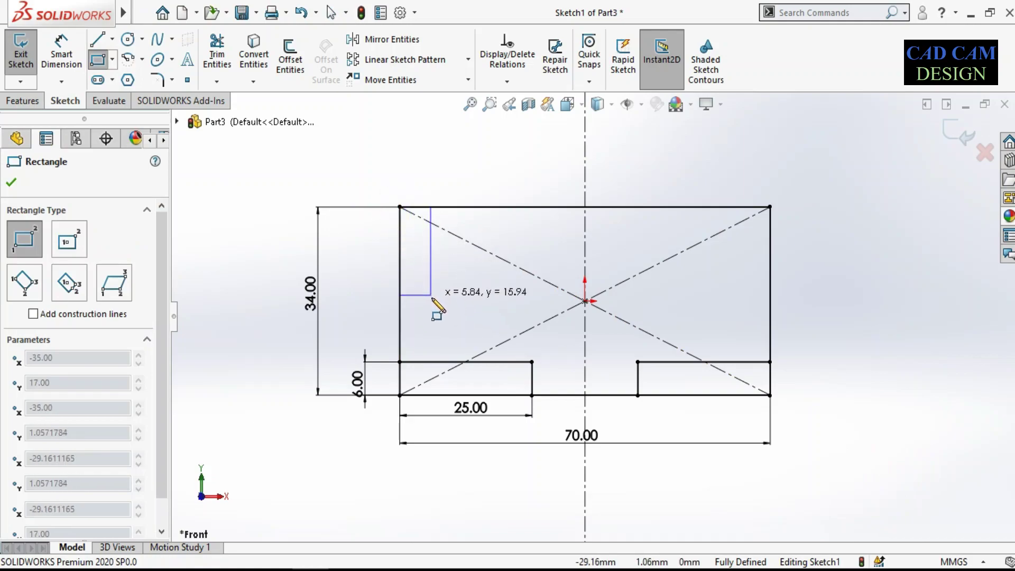
pyautogui.click(475, 319)
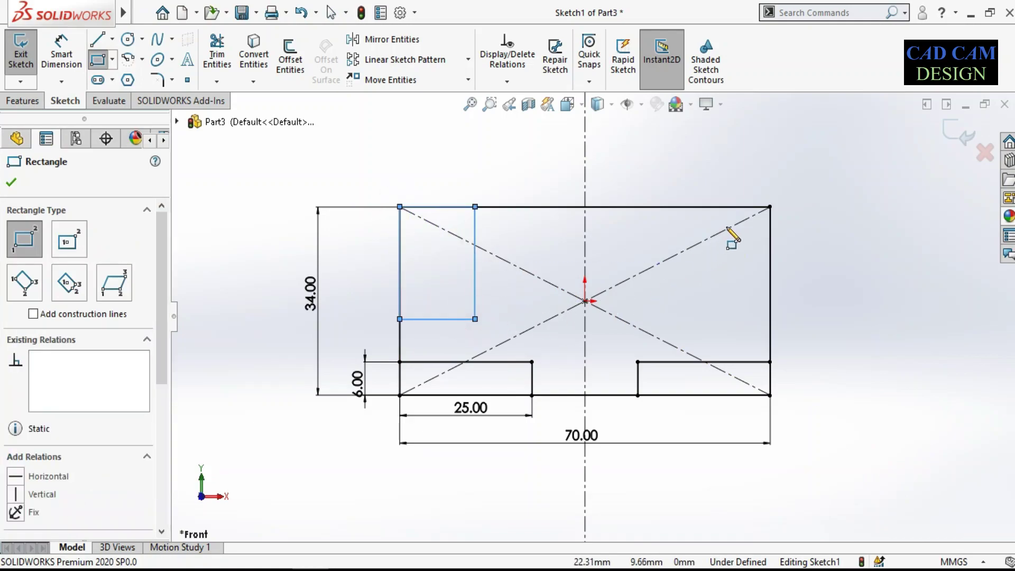
pyautogui.click(770, 206)
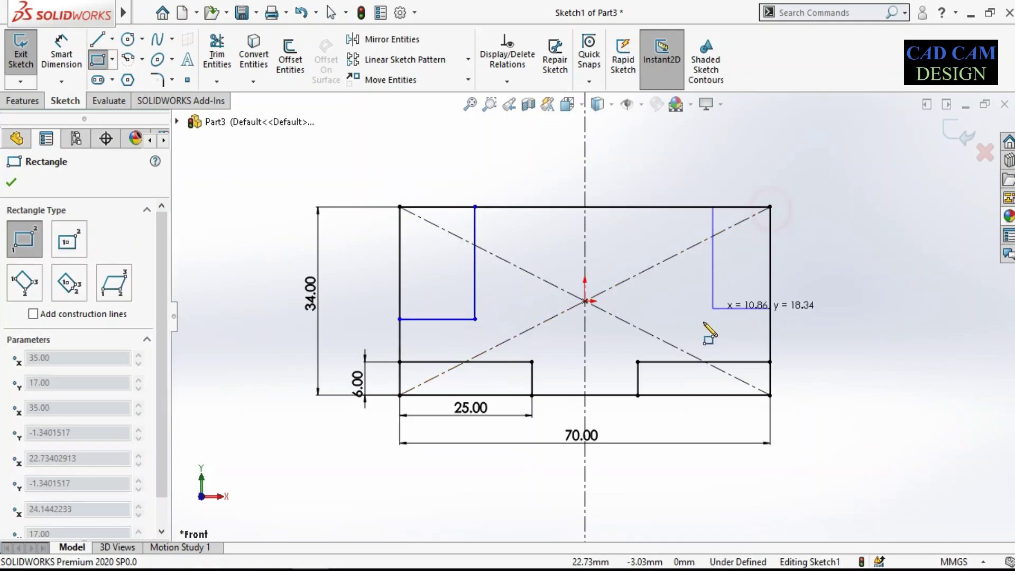
# Dimension the top-left rectangle's width to 15 mm
pyautogui.rightClick(732, 296)
pyautogui.click(768, 299)
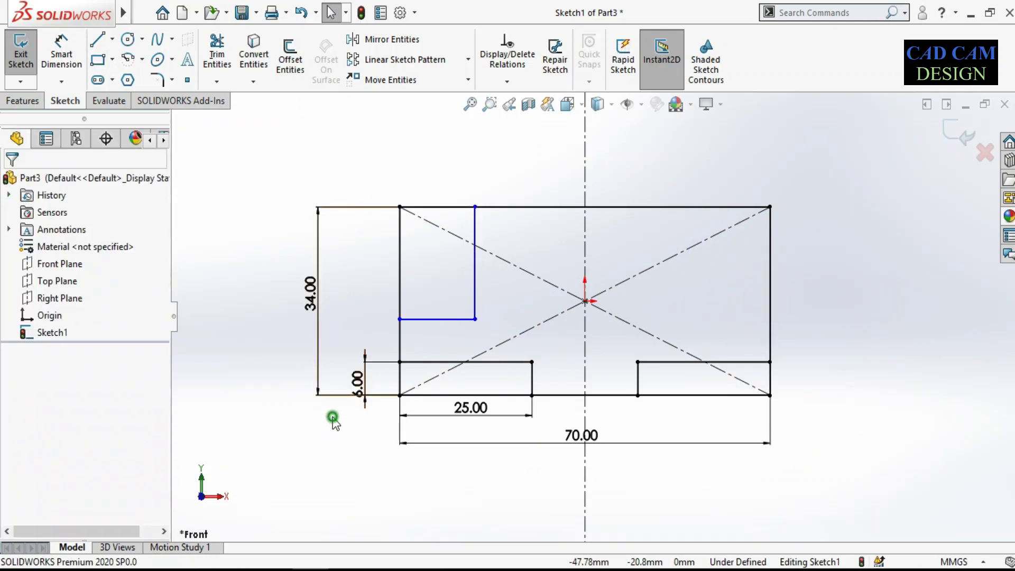
pyautogui.moveTo(334, 419); pyautogui.dragTo(388, 301, button='right')
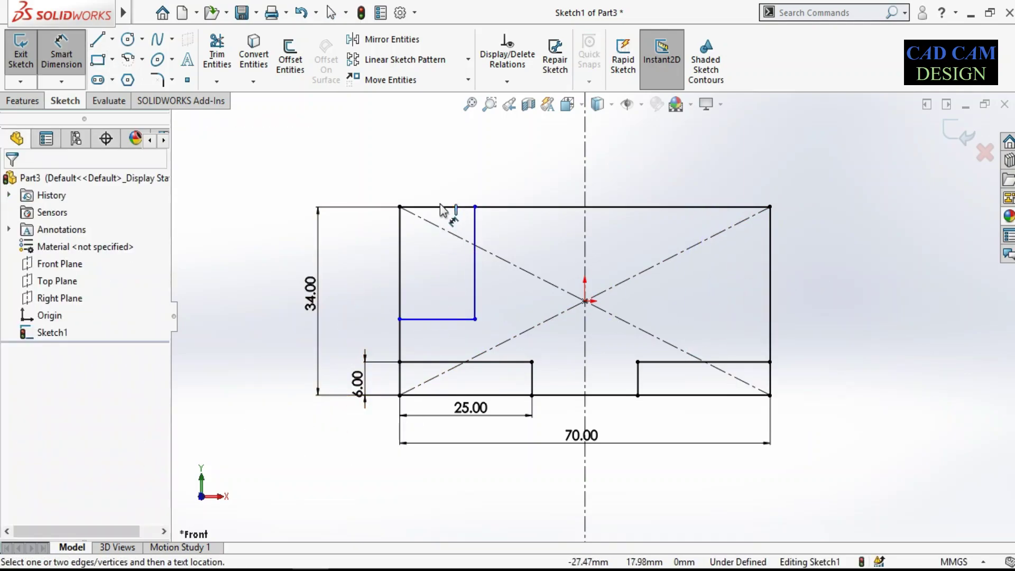
pyautogui.click(430, 320)
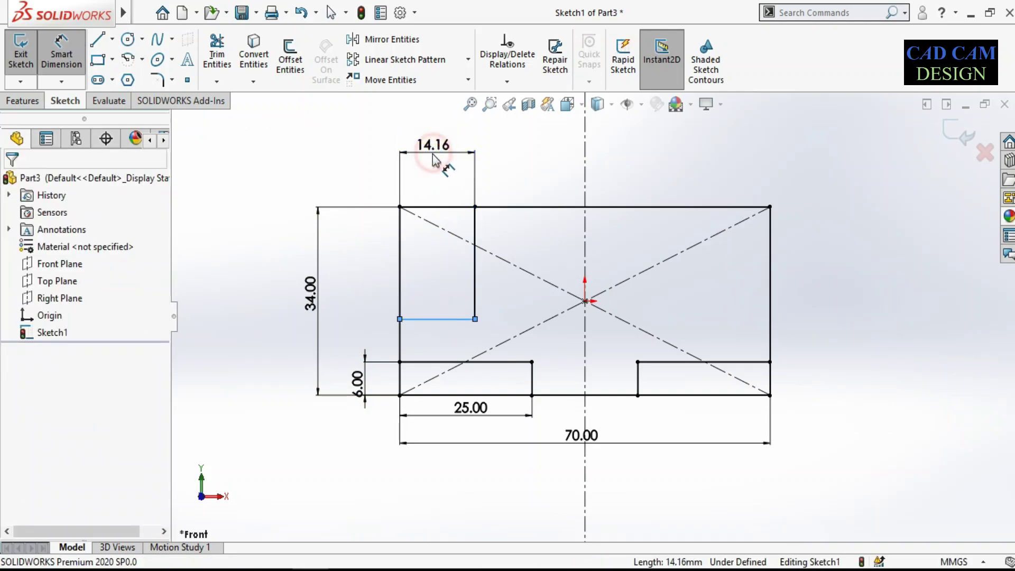
pyautogui.click(434, 159)
pyautogui.write('15')
pyautogui.press('Return')
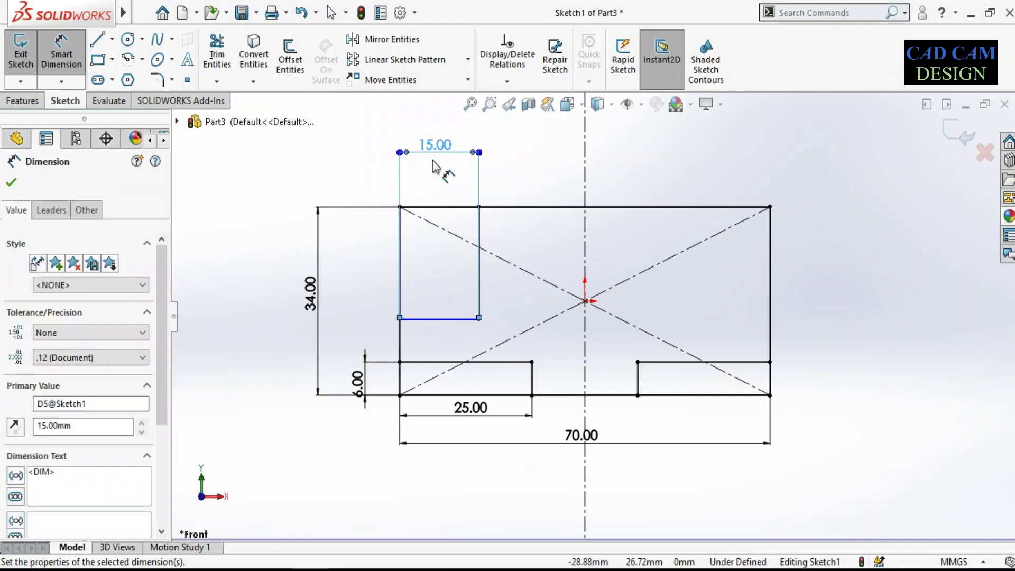
# Set a 7 mm vertical gap between the rectangle's bottom and the left slot's top
pyautogui.click(415, 318)
pyautogui.click(423, 361)
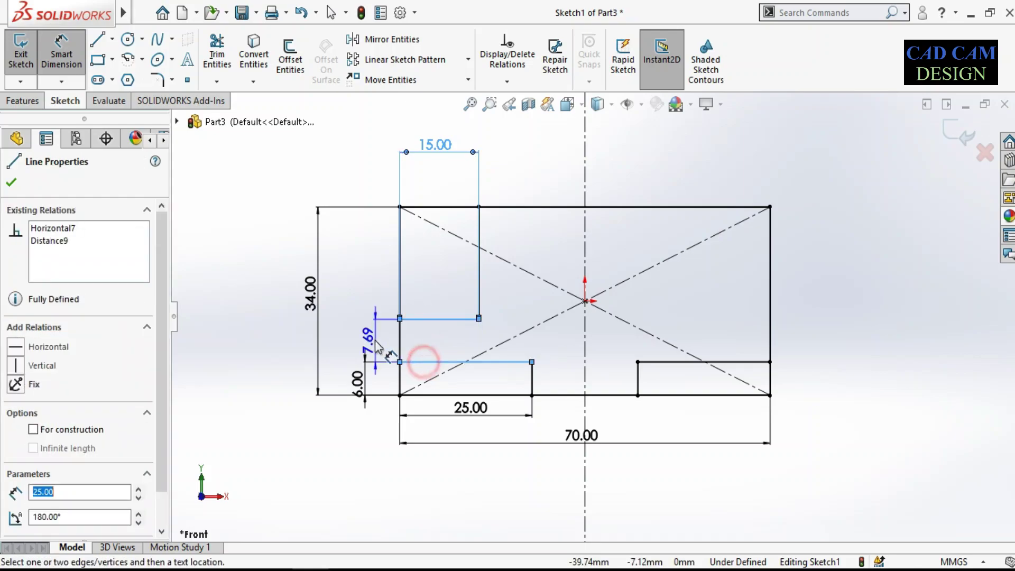
pyautogui.click(376, 341)
pyautogui.write('7')
pyautogui.press('Return')
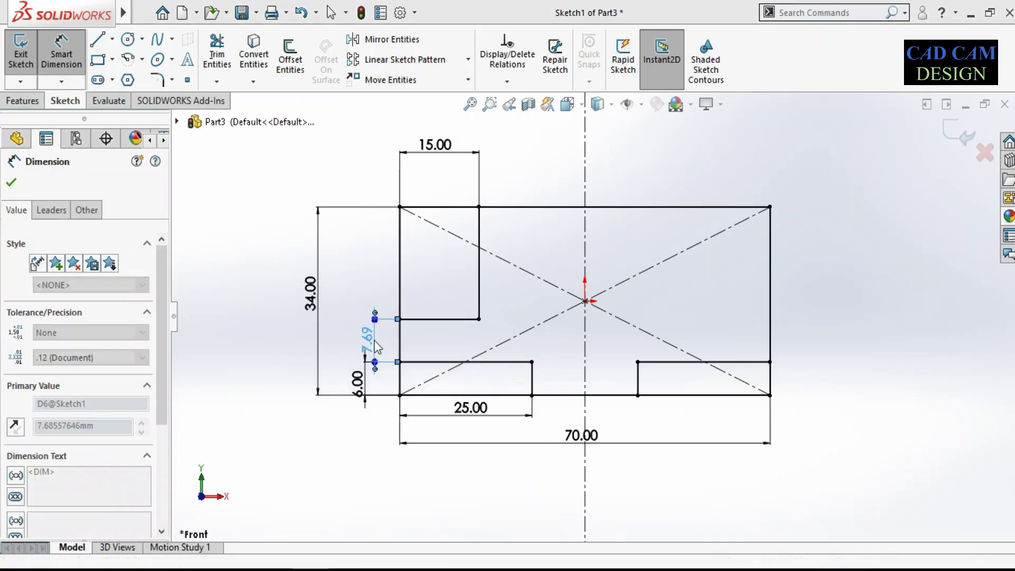
pyautogui.rightClick(362, 170)
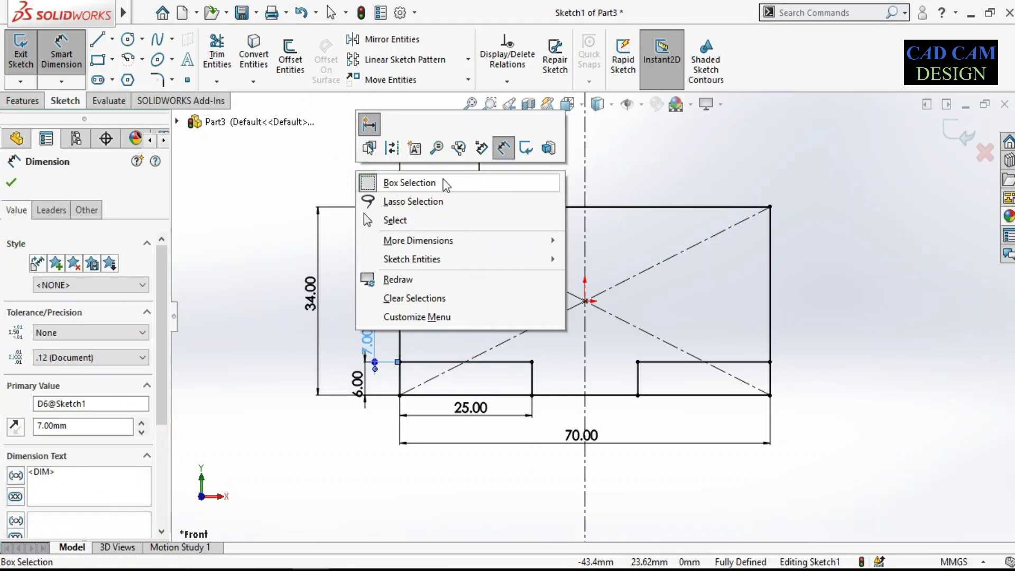
pyautogui.click(505, 148)
# Mirror the top-left rectangle about the vertical centerline to the top right
pyautogui.moveTo(372, 187); pyautogui.dragTo(494, 335)
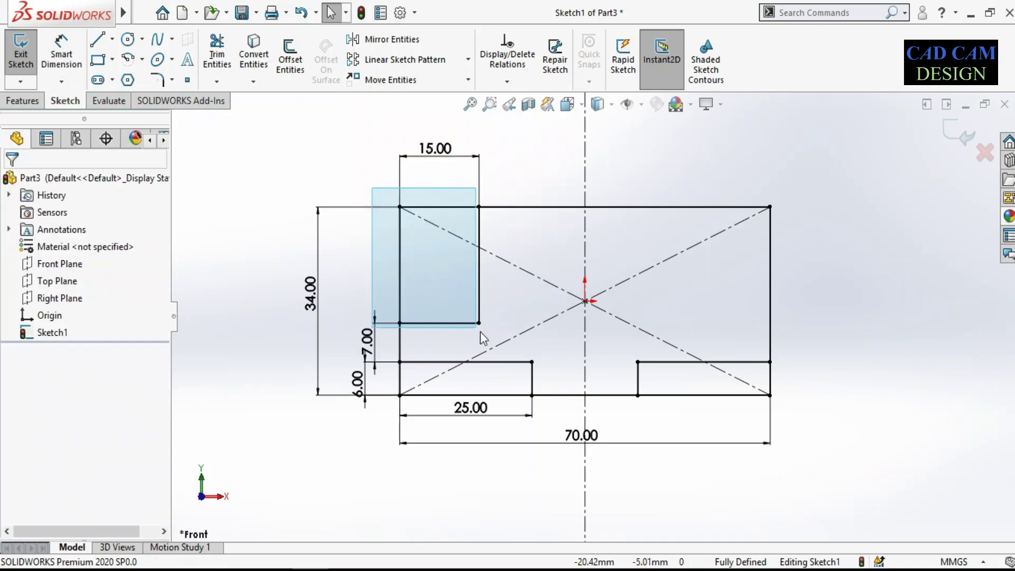
pyautogui.click(364, 60)
pyautogui.click(33, 184)
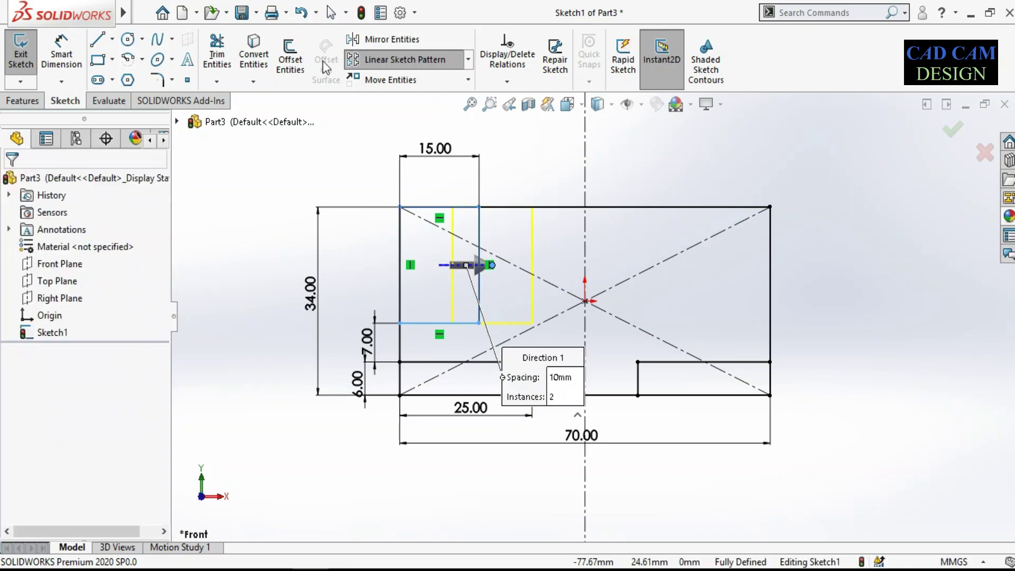
pyautogui.click(392, 39)
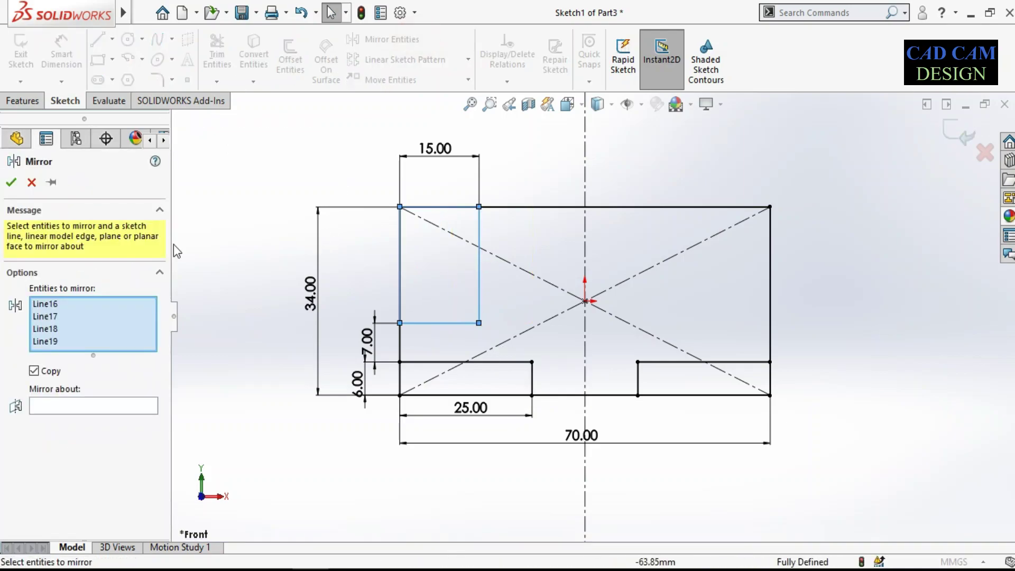
pyautogui.click(69, 408)
pyautogui.click(585, 248)
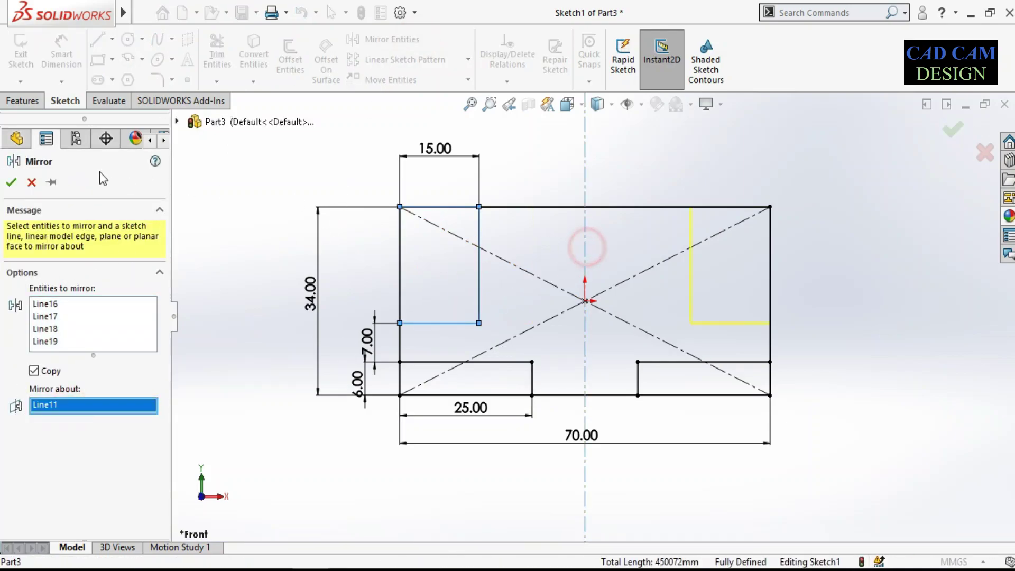
pyautogui.click(12, 183)
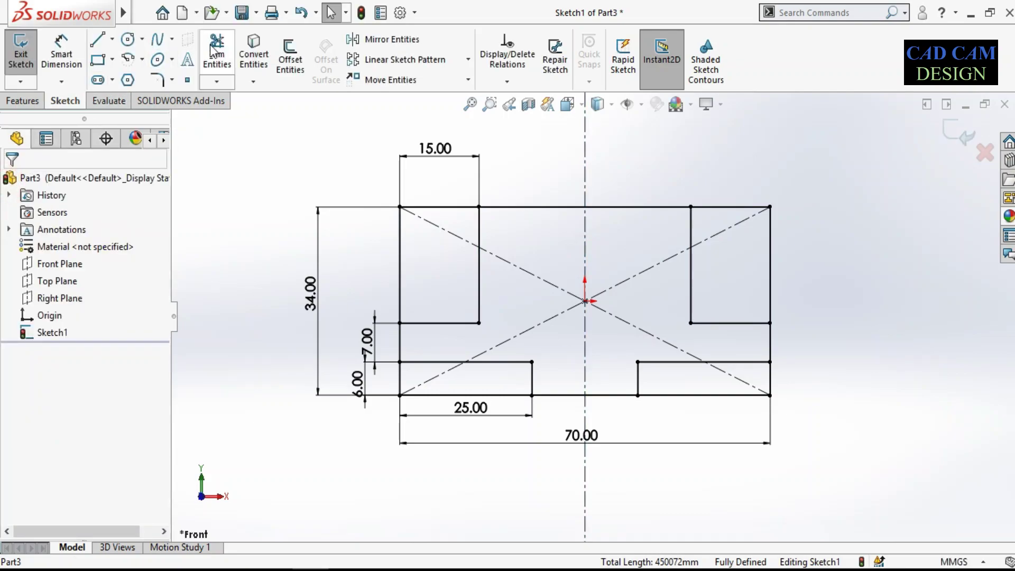
# Power-trim the excess lines at all four corners, leaving the stepped outline
pyautogui.click(213, 51)
pyautogui.moveTo(430, 192); pyautogui.dragTo(391, 233)
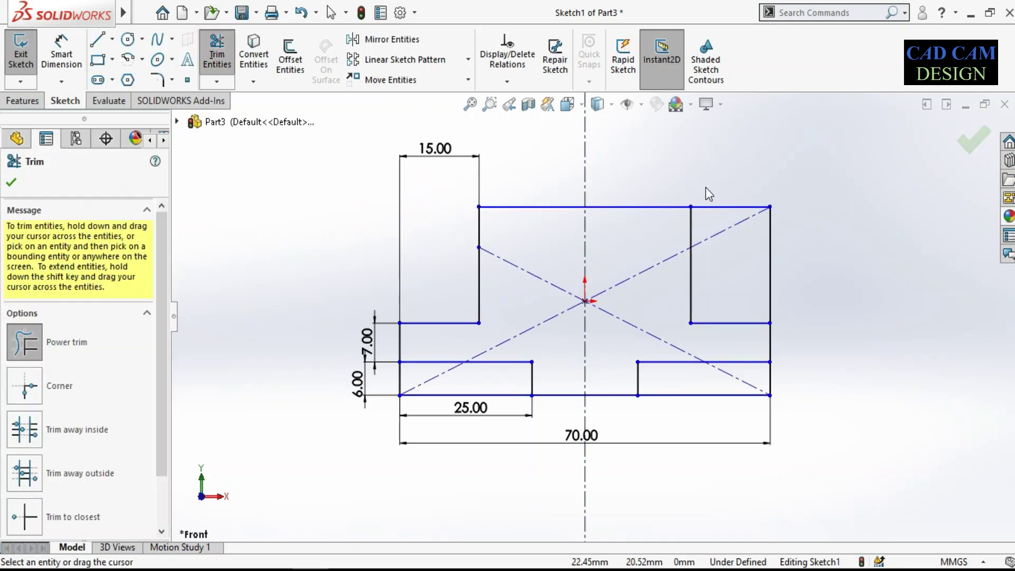
pyautogui.moveTo(709, 194); pyautogui.dragTo(799, 352)
pyautogui.moveTo(790, 389); pyautogui.dragTo(719, 414)
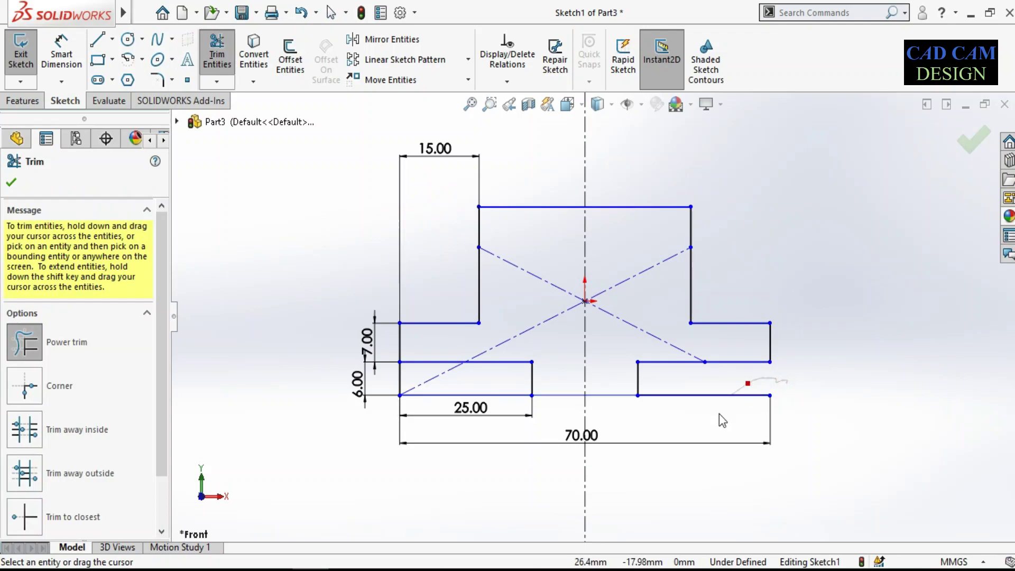
pyautogui.moveTo(431, 407)
pyautogui.mouseDown()
pyautogui.moveTo(396, 385)
pyautogui.moveTo(433, 374)
pyautogui.mouseUp()
pyautogui.click(976, 139)
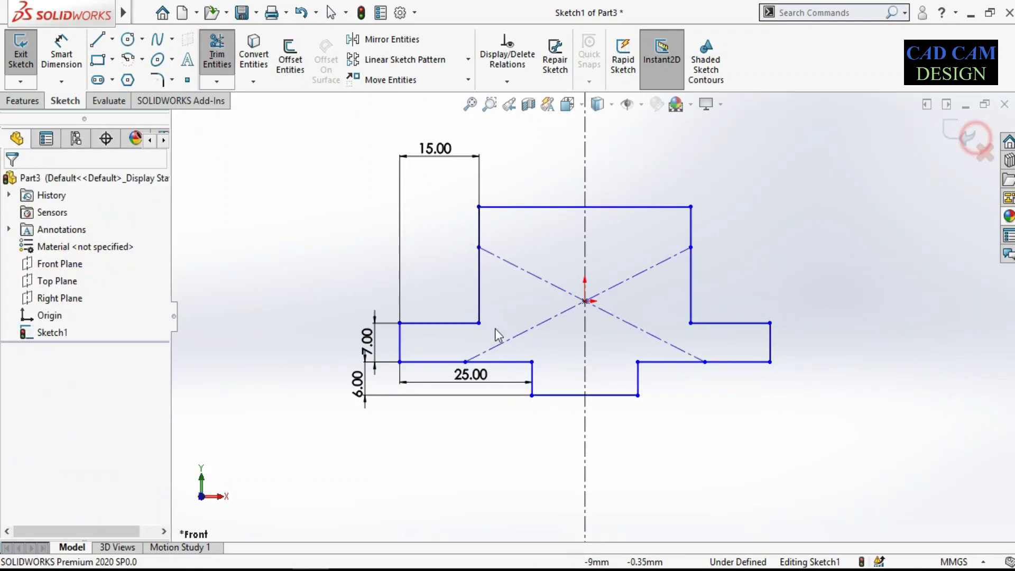
pyautogui.scroll(1, 592, 296)
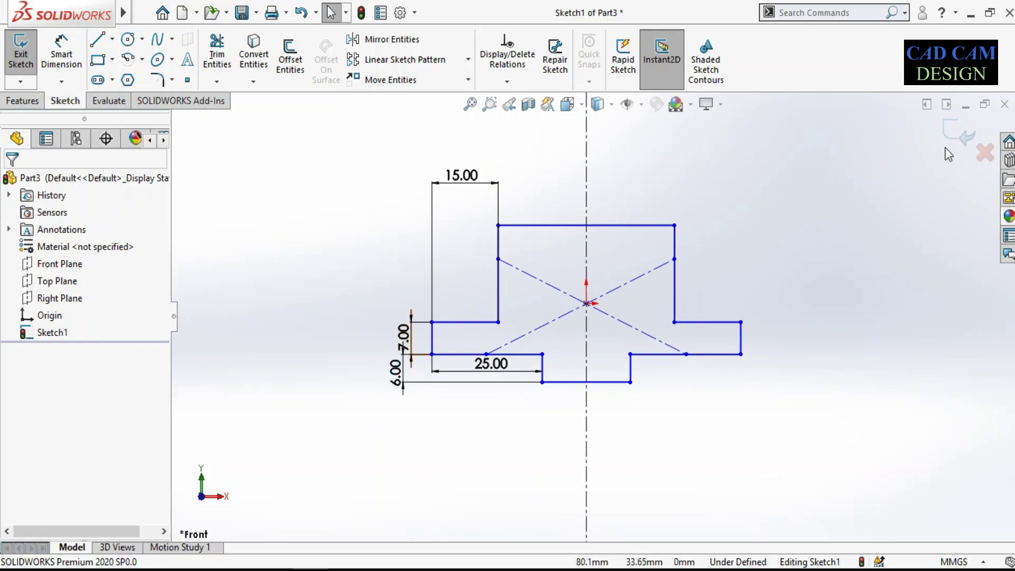
# Extrude the stepped profile 45 mm in the reversed direction into Boss-Extrude1
pyautogui.press('e')
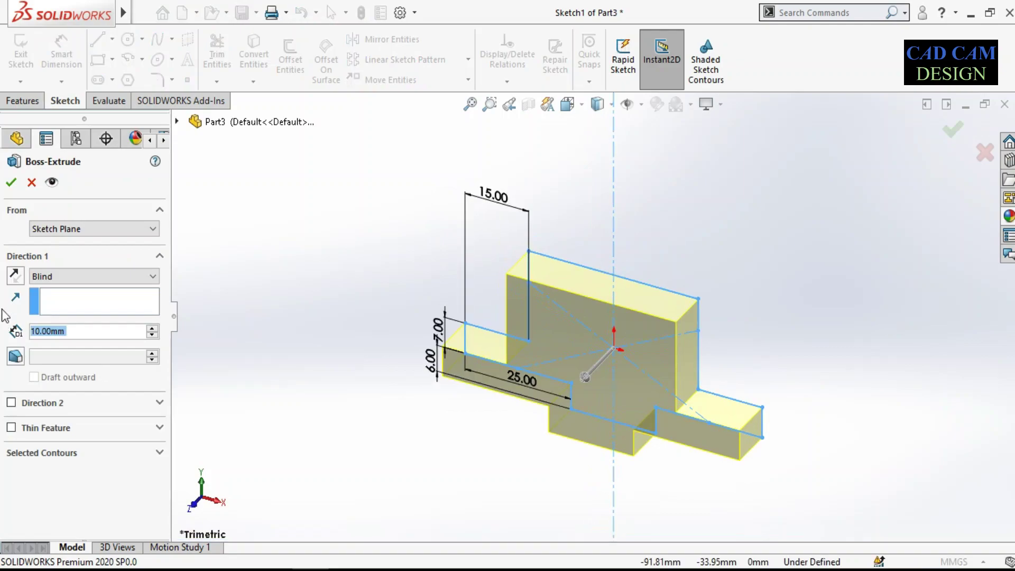
pyautogui.click(15, 275)
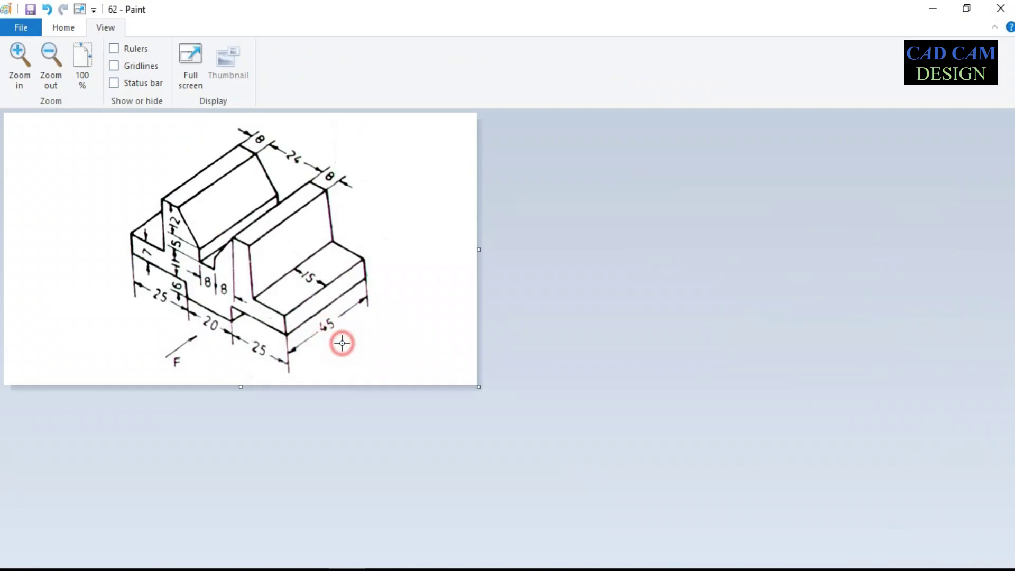
pyautogui.click(933, 8)
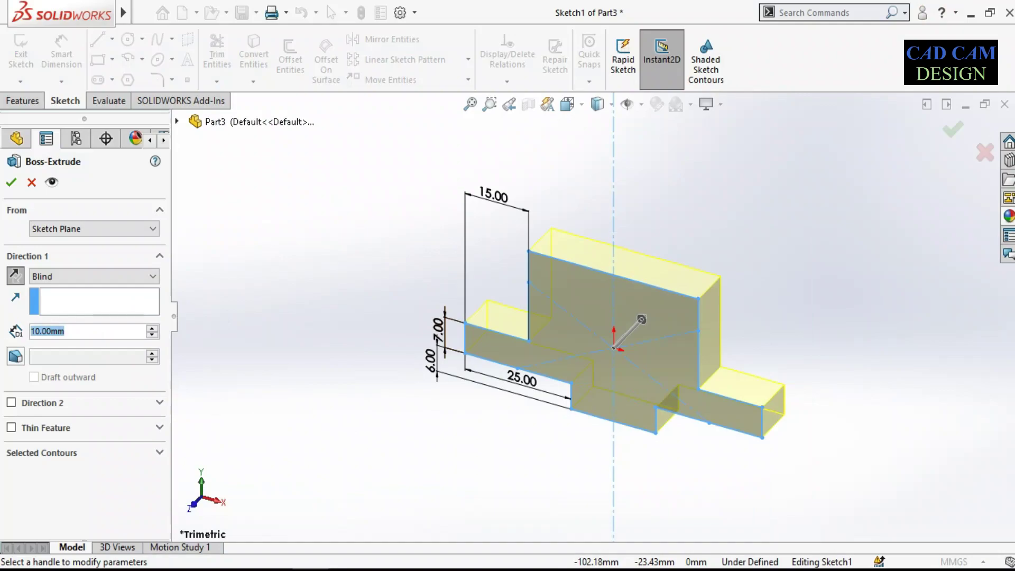
pyautogui.write('45')
pyautogui.press('Return')
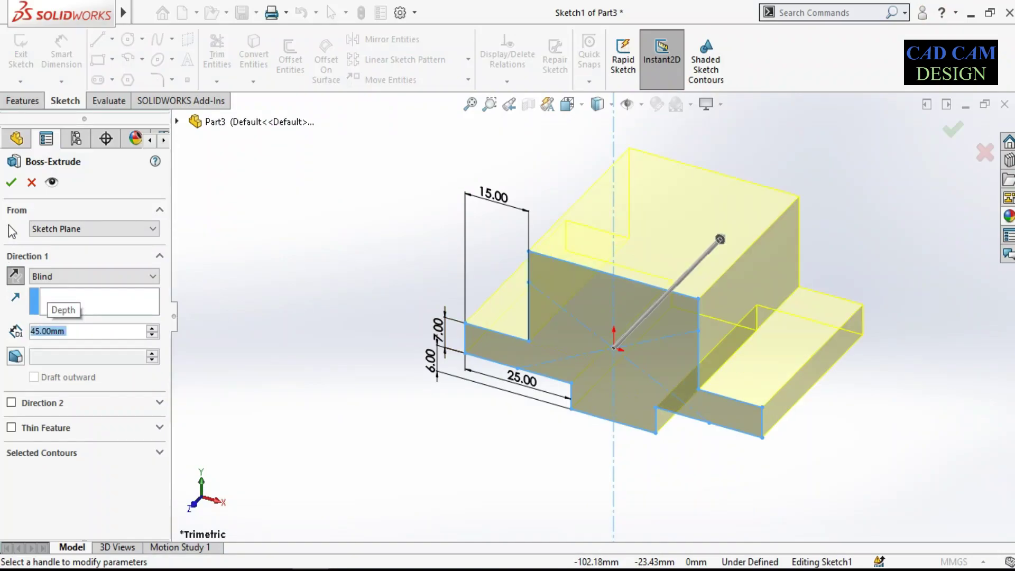
pyautogui.click(11, 182)
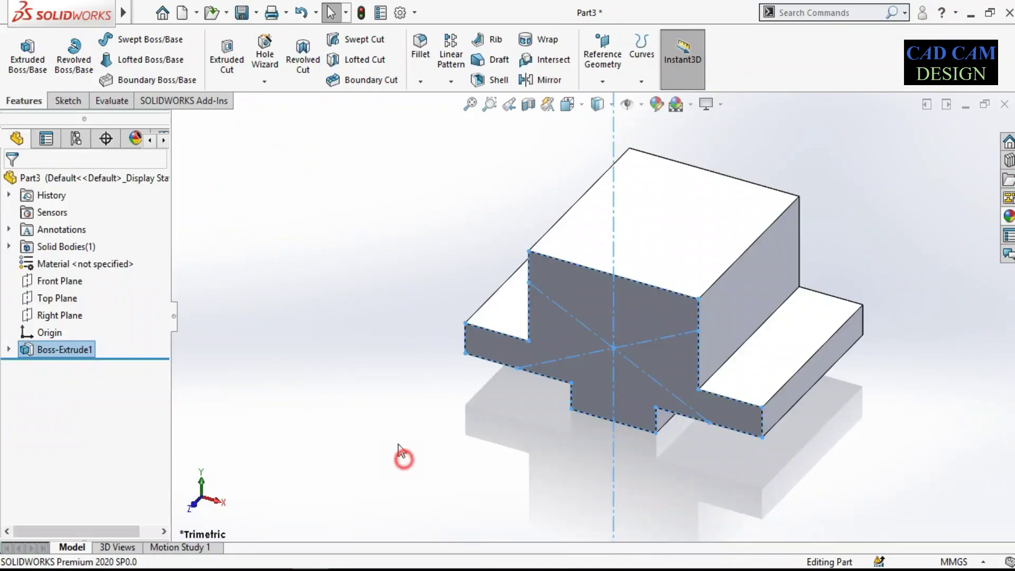
# Start an extruded-cut sketch (Sketch2) on the block's front face
pyautogui.scroll(2, 658, 301)
pyautogui.scroll(-2, 658, 301)
pyautogui.click(574, 351)
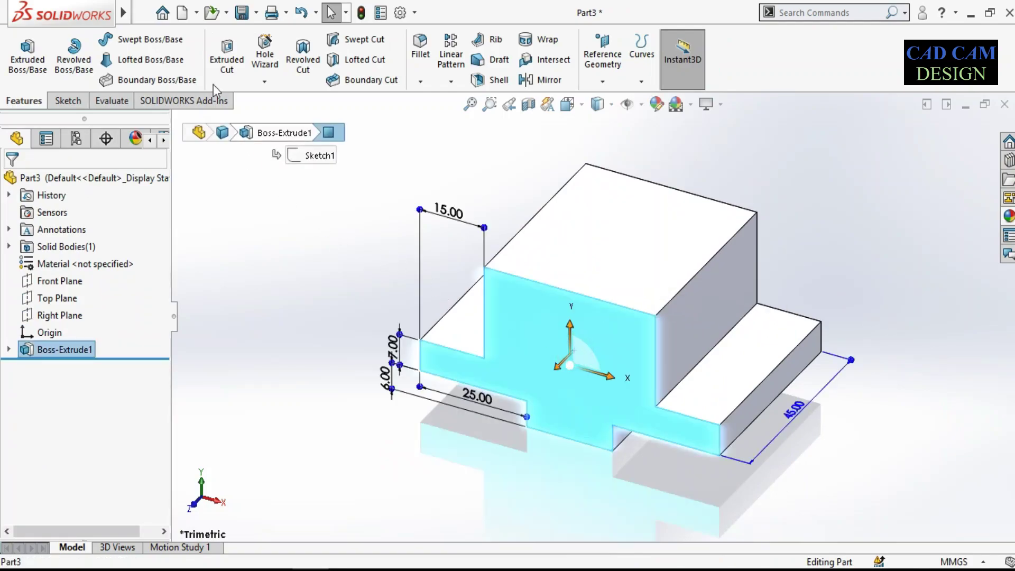
pyautogui.click(227, 75)
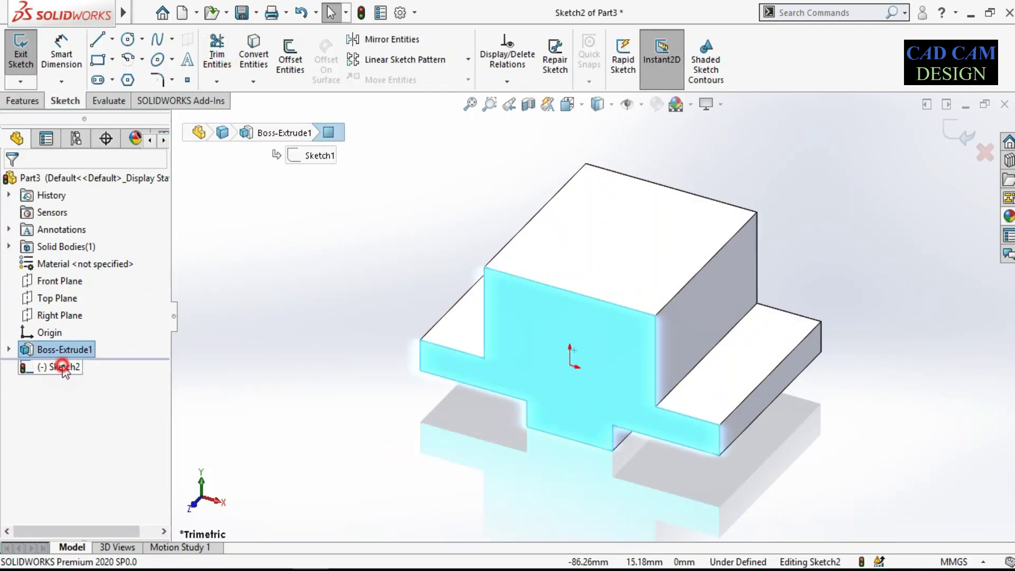
# View Sketch2 normal-to and briefly check reference drawing 62 in Paint
pyautogui.click(63, 367)
pyautogui.click(96, 342)
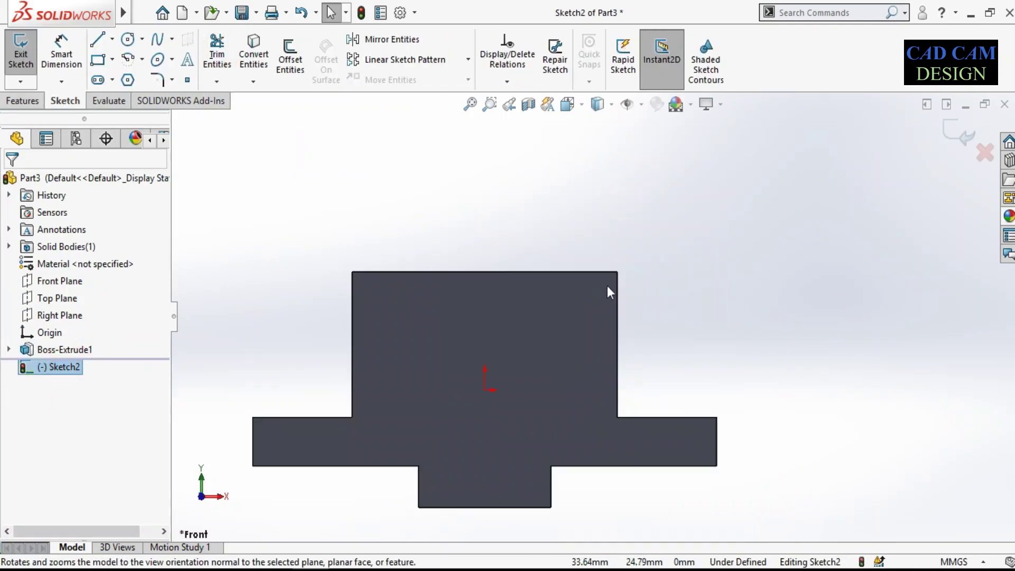
pyautogui.hotkey('alt', 'Tab')
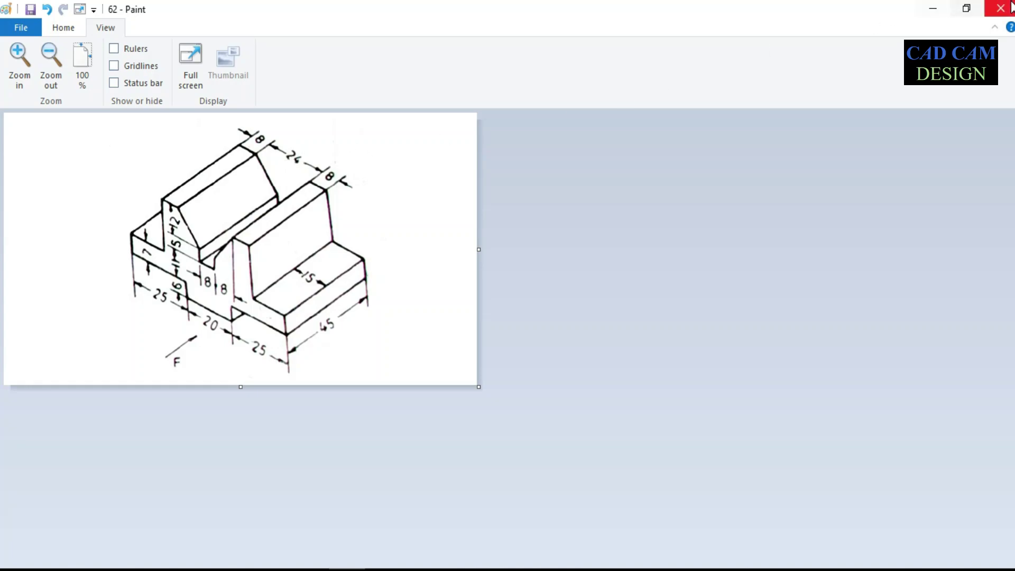
pyautogui.click(933, 8)
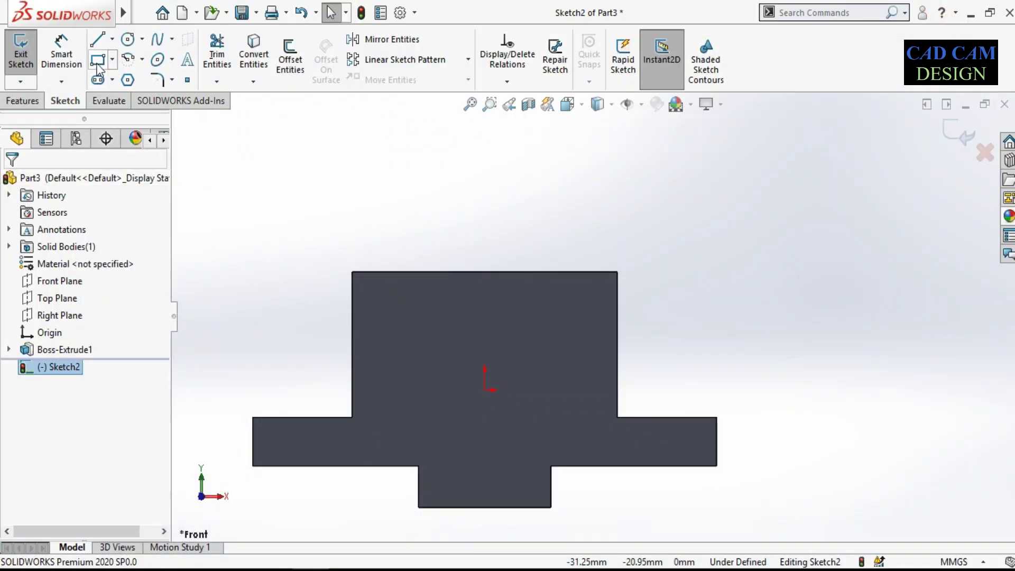
# Draw an infinite-length vertical construction centerline up from the origin
pyautogui.click(112, 39)
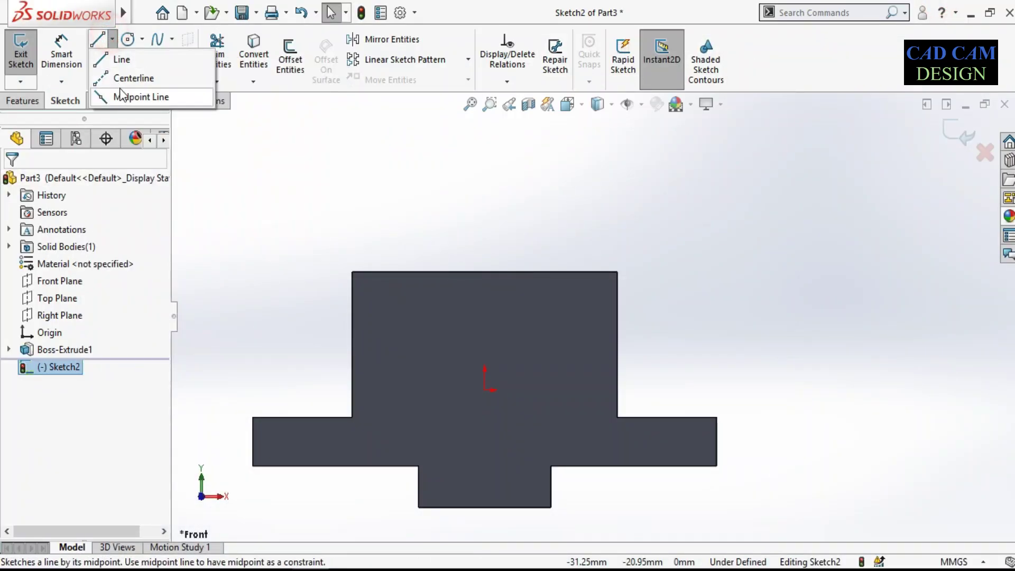
pyautogui.click(135, 77)
pyautogui.click(76, 377)
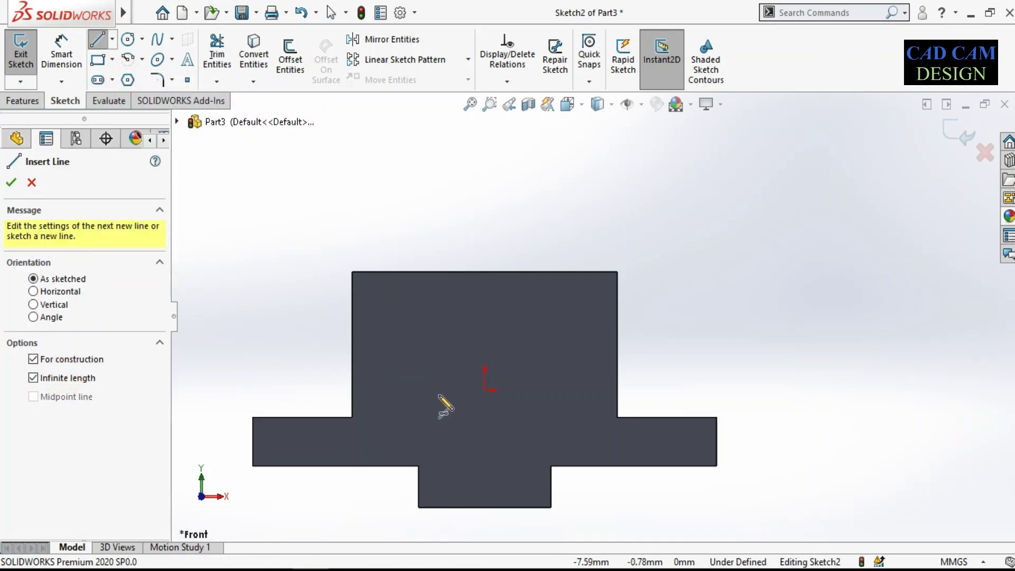
pyautogui.click(485, 390)
pyautogui.click(484, 339)
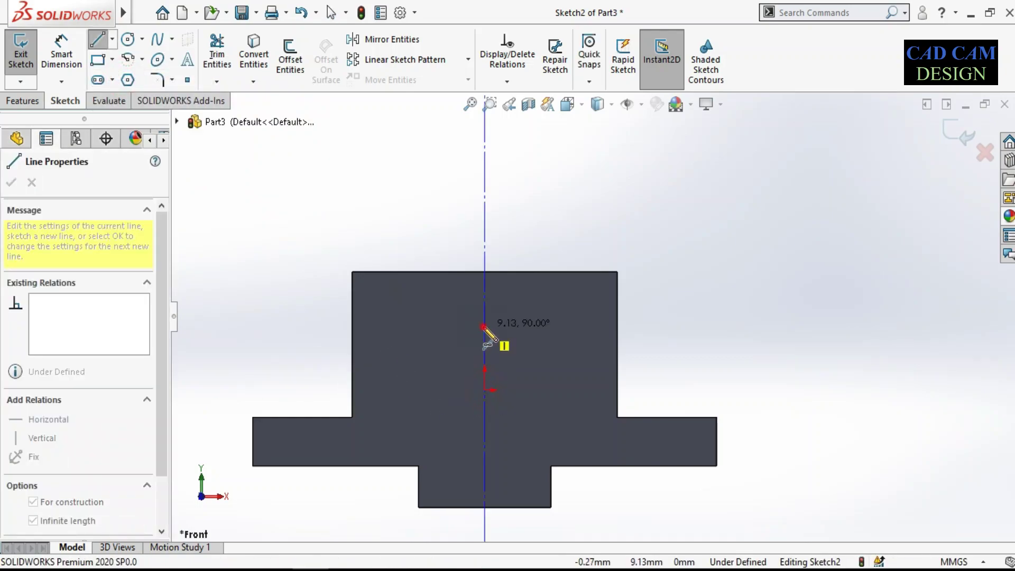
pyautogui.rightClick(390, 228)
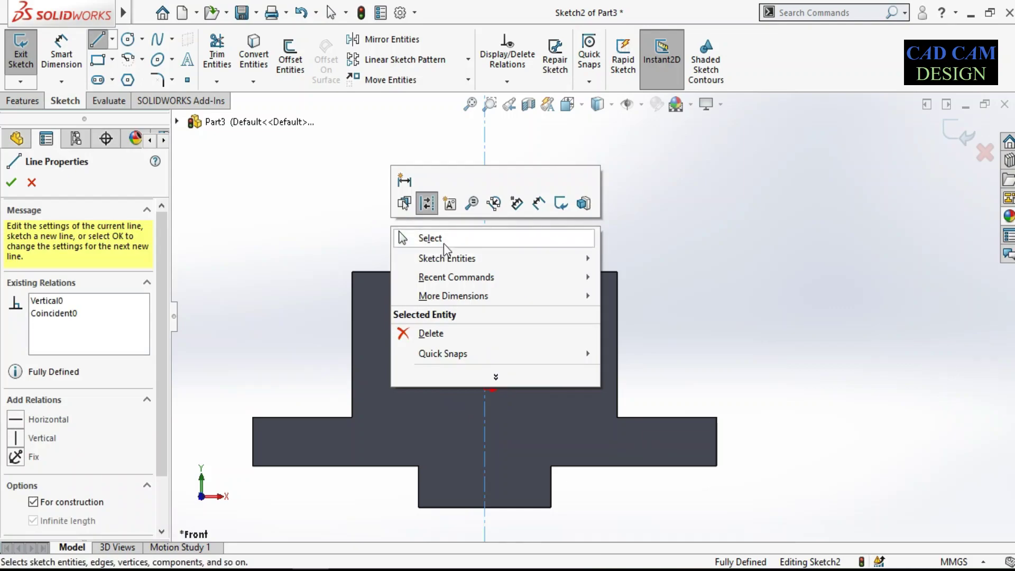
pyautogui.click(442, 238)
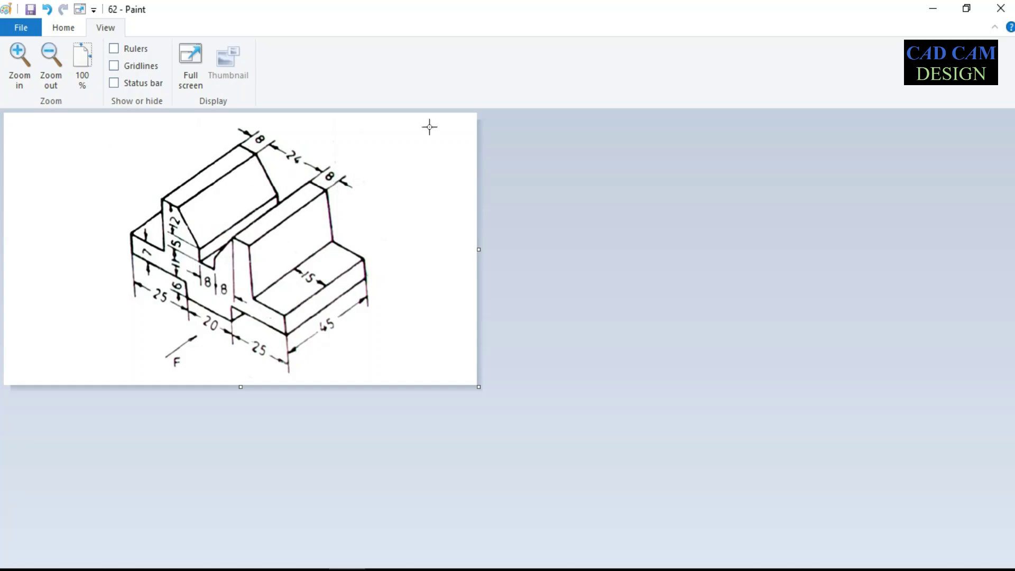
# Minimize the reference drawing in Paint to return to SOLIDWORKS
pyautogui.click(934, 8)
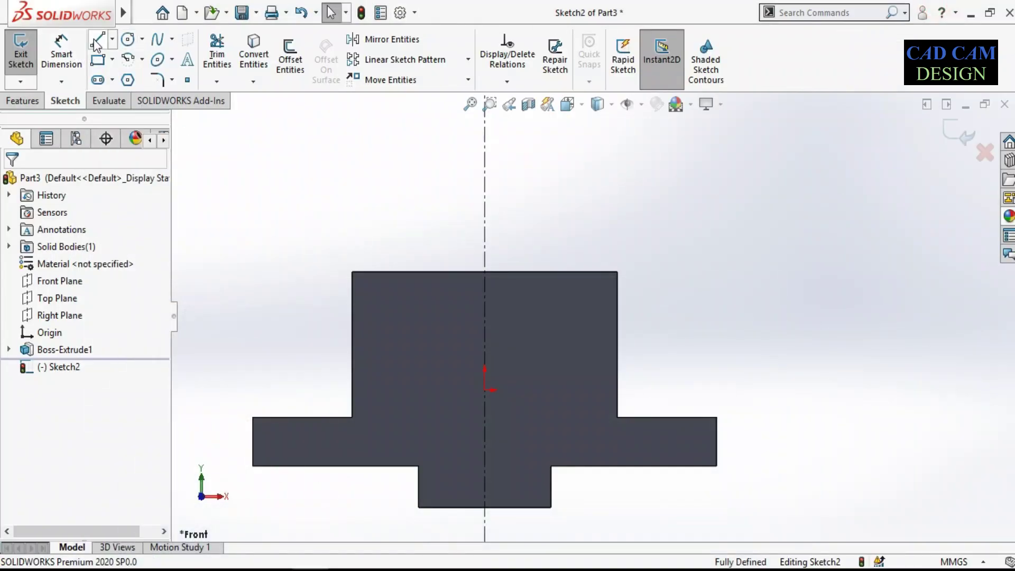
# Draw a slanted line from the top edge, a short vertical, then a horizontal to the centerline
pyautogui.press('l')
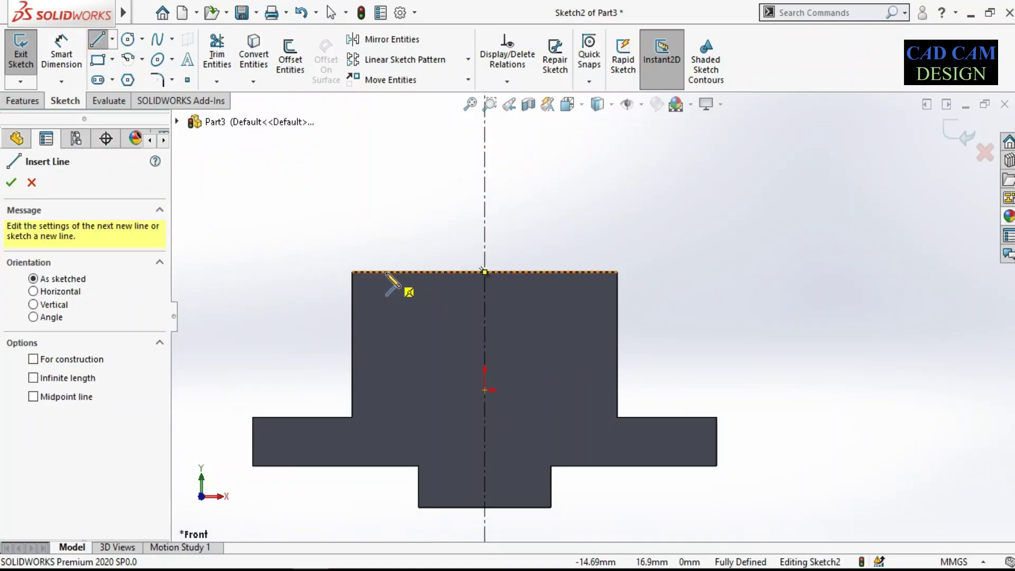
pyautogui.click(387, 273)
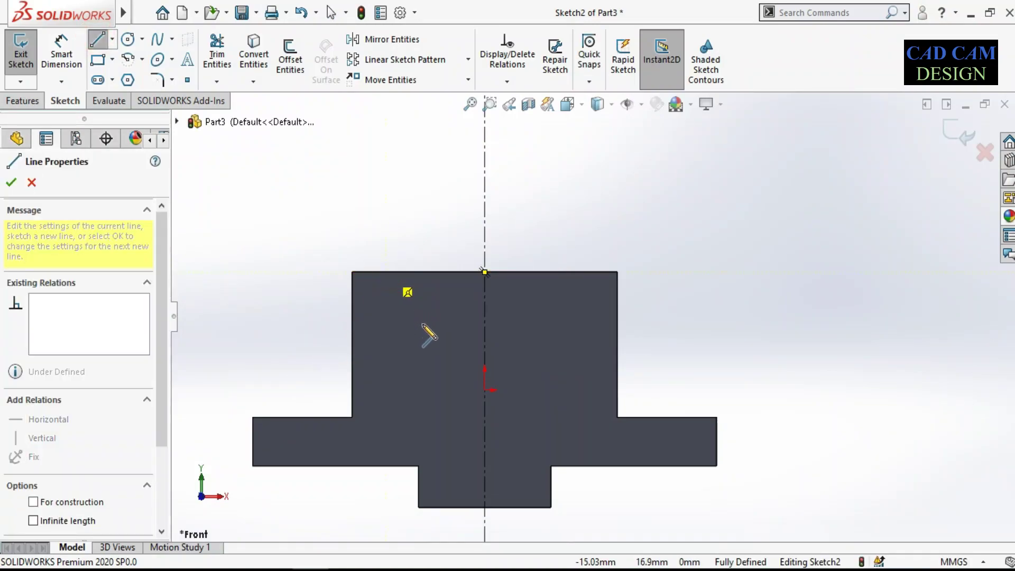
pyautogui.click(443, 345)
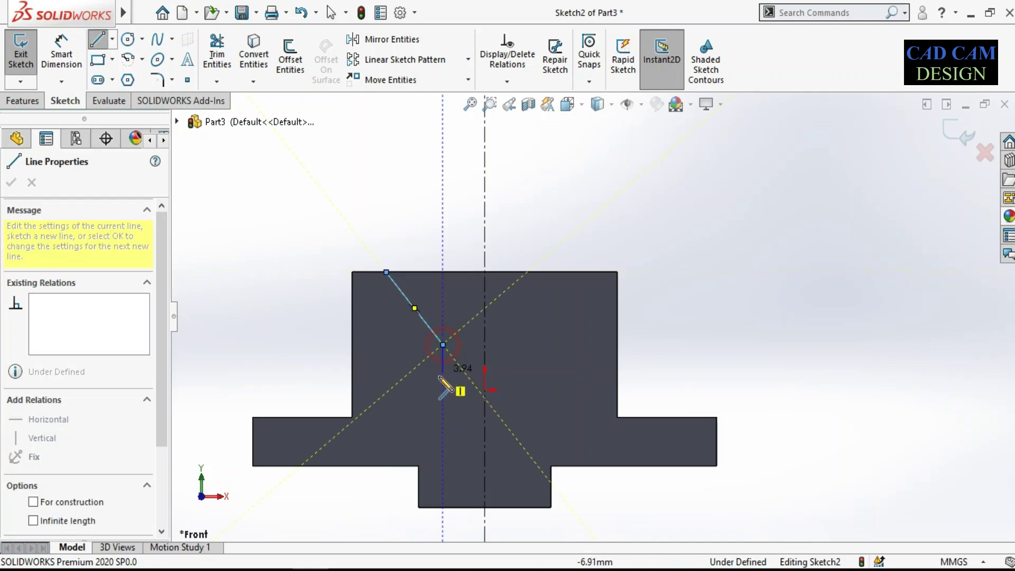
pyautogui.click(444, 377)
pyautogui.click(485, 377)
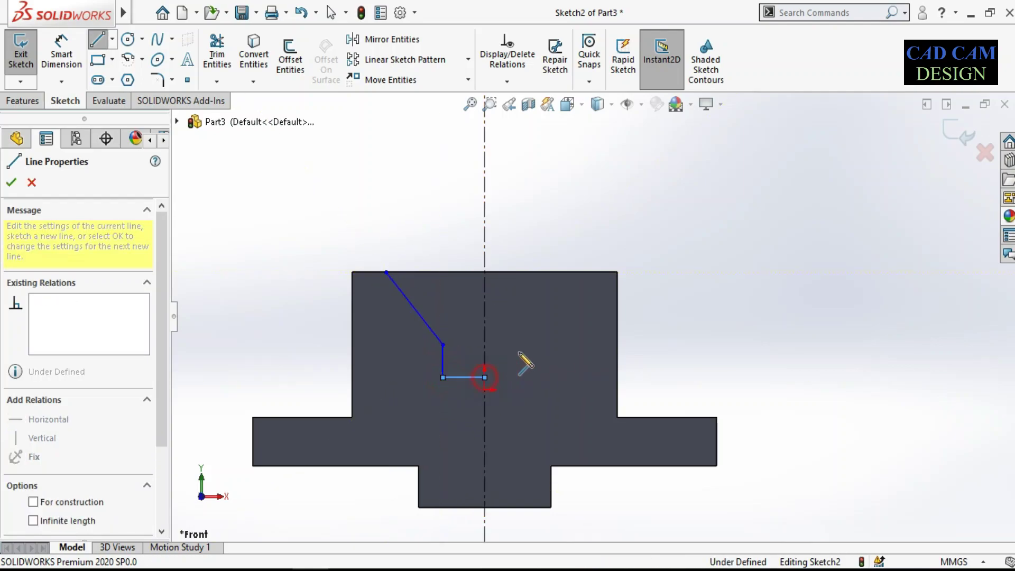
pyautogui.rightClick(531, 348)
pyautogui.click(545, 358)
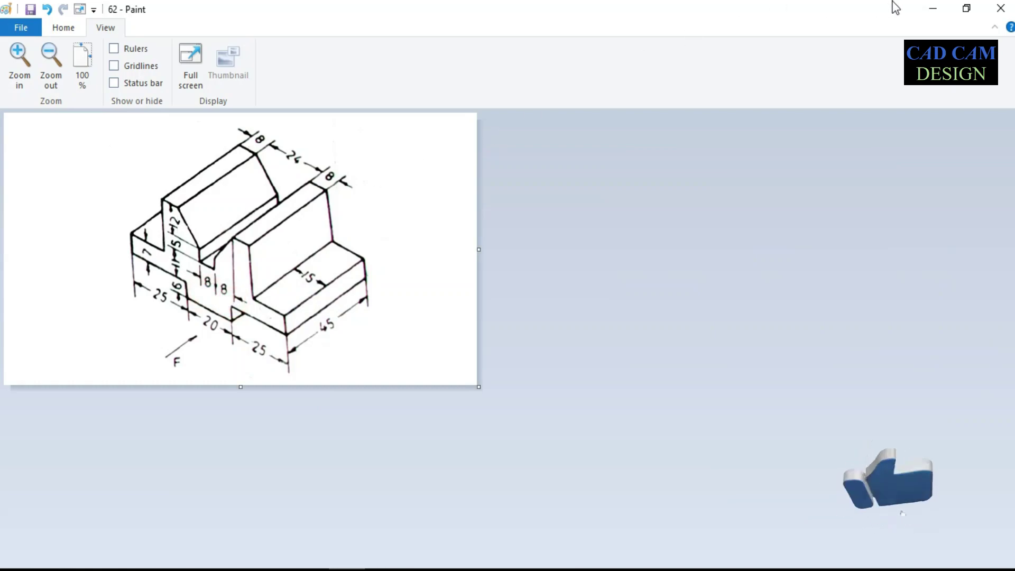
# Minimize drawing 62 after checking the groove dimensions and return to Sketch2
pyautogui.click(934, 8)
pyautogui.moveTo(450, 384); pyautogui.dragTo(453, 333, button='right')
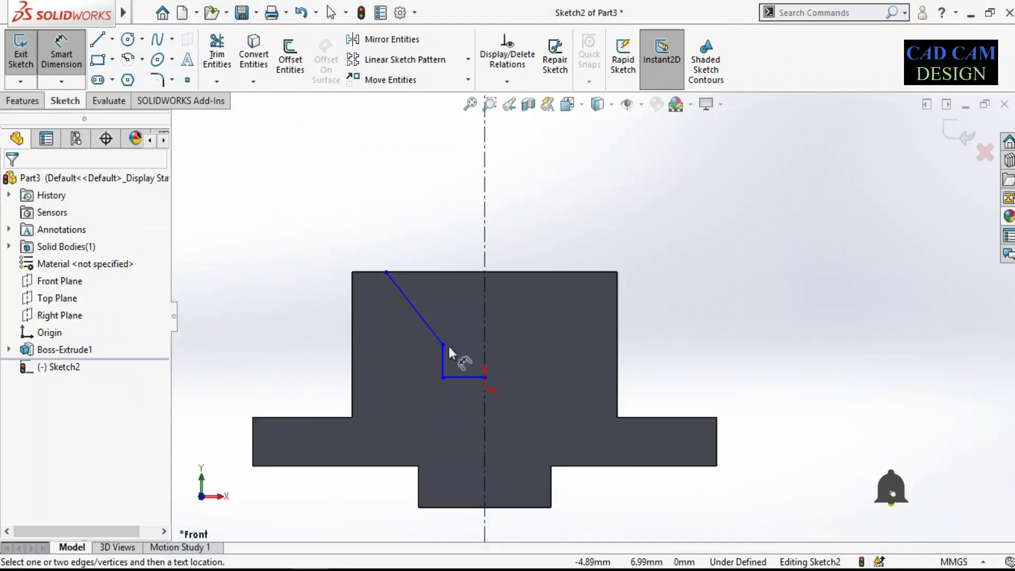
# Dimension the short vertical segment 4 mm from the centerline
pyautogui.click(444, 355)
pyautogui.click(486, 332)
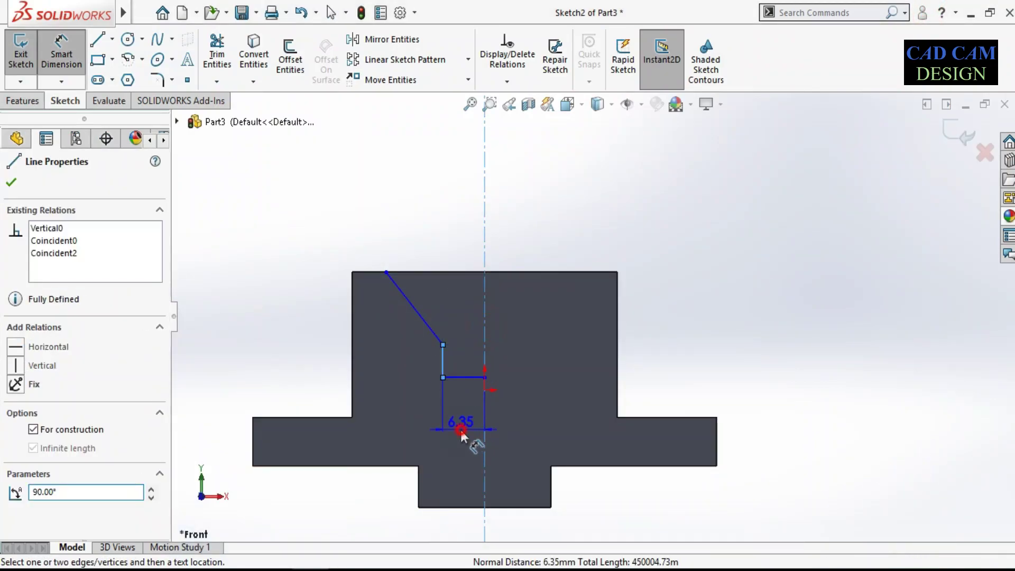
pyautogui.click(458, 427)
pyautogui.write('4')
pyautogui.press('Return')
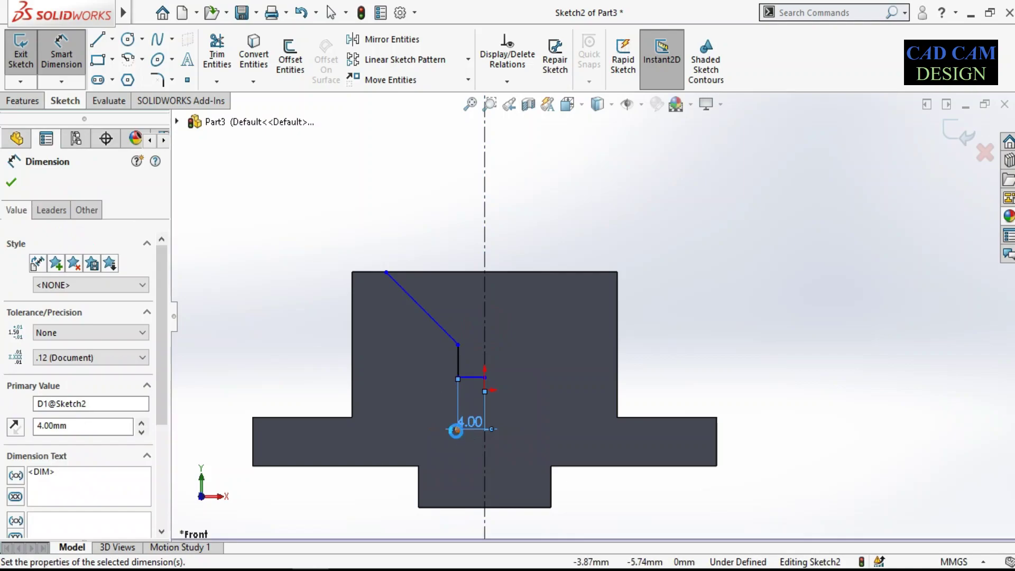
# Remove the conflicting 20.00 top-edge dimension that over-defined the sketch
pyautogui.click(379, 268)
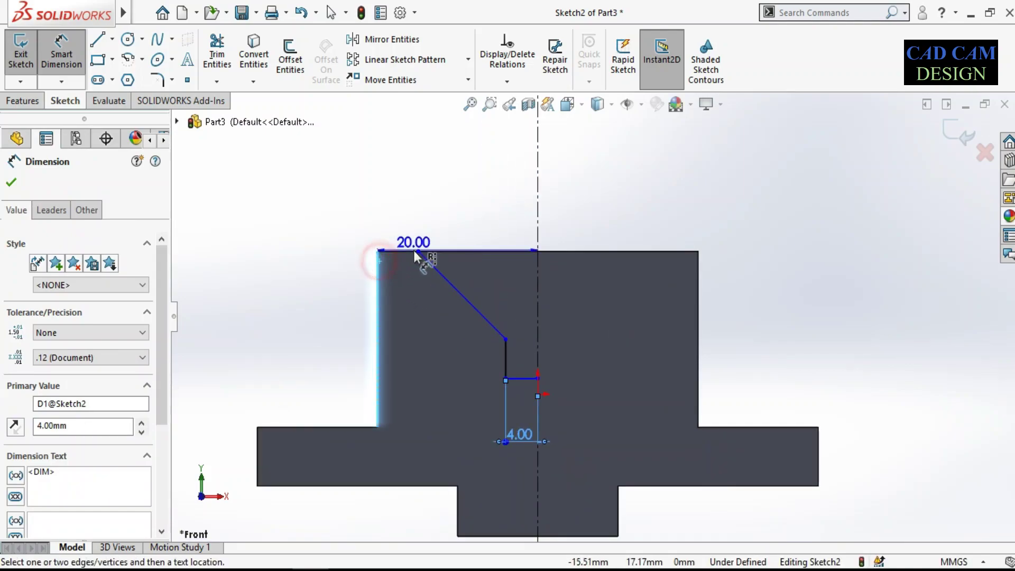
pyautogui.click(415, 250)
pyautogui.click(412, 242)
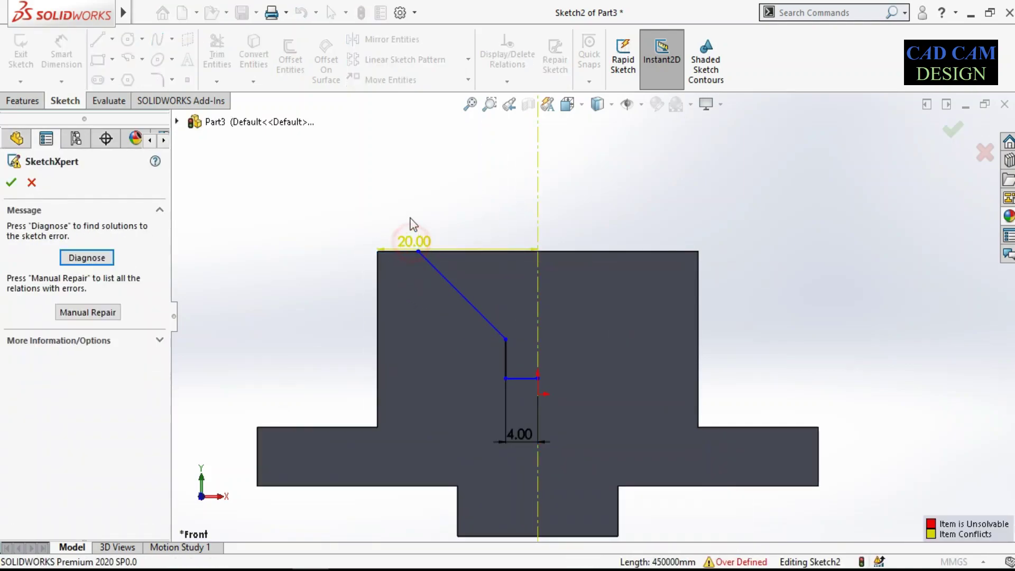
pyautogui.click(32, 182)
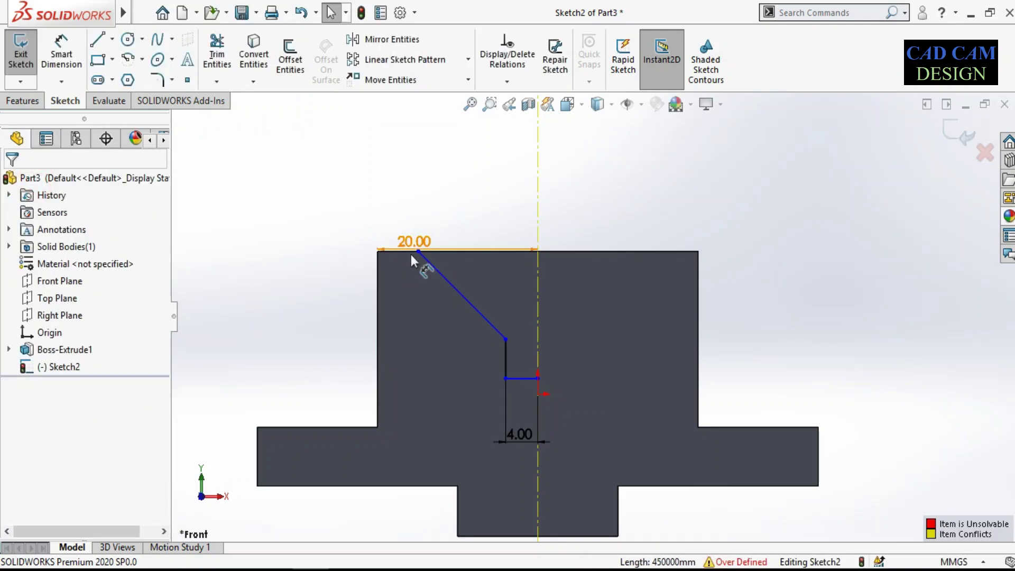
pyautogui.moveTo(411, 239); pyautogui.dragTo(412, 221)
pyautogui.press('Delete')
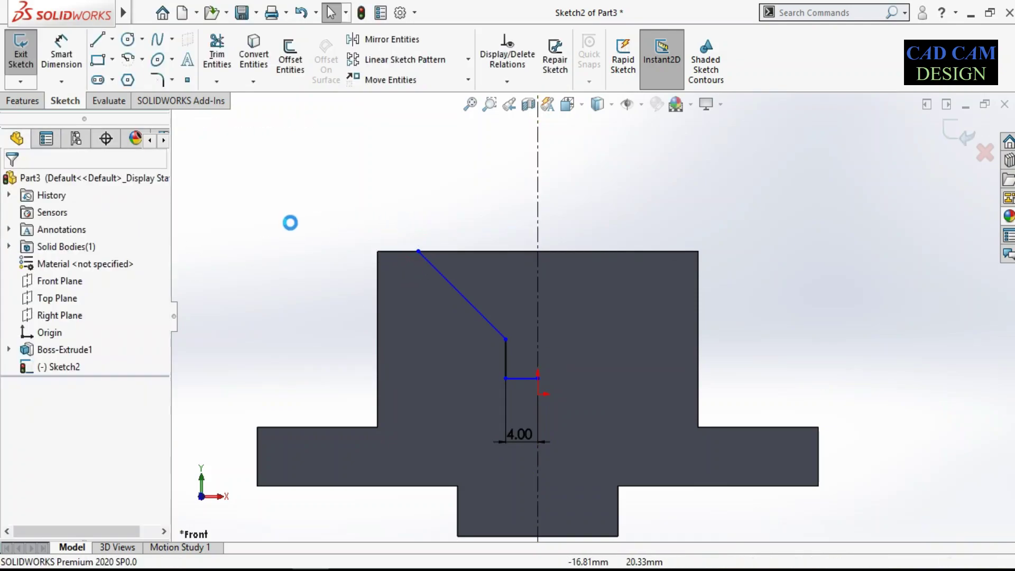
# Dimension the slanted line's top end 8 mm from the upper block's left edge
pyautogui.hotkey('alt', 'Tab')
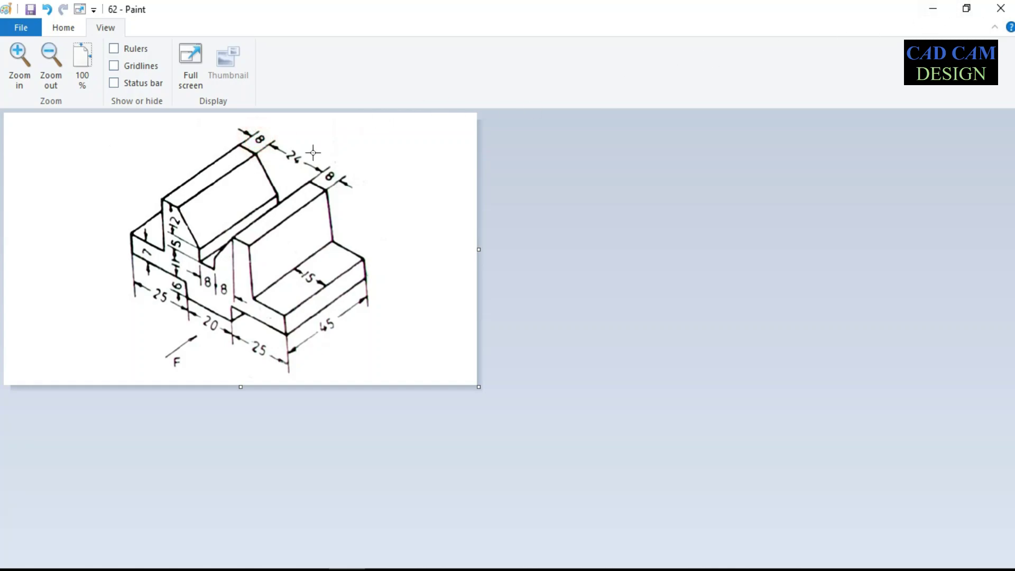
pyautogui.click(925, 7)
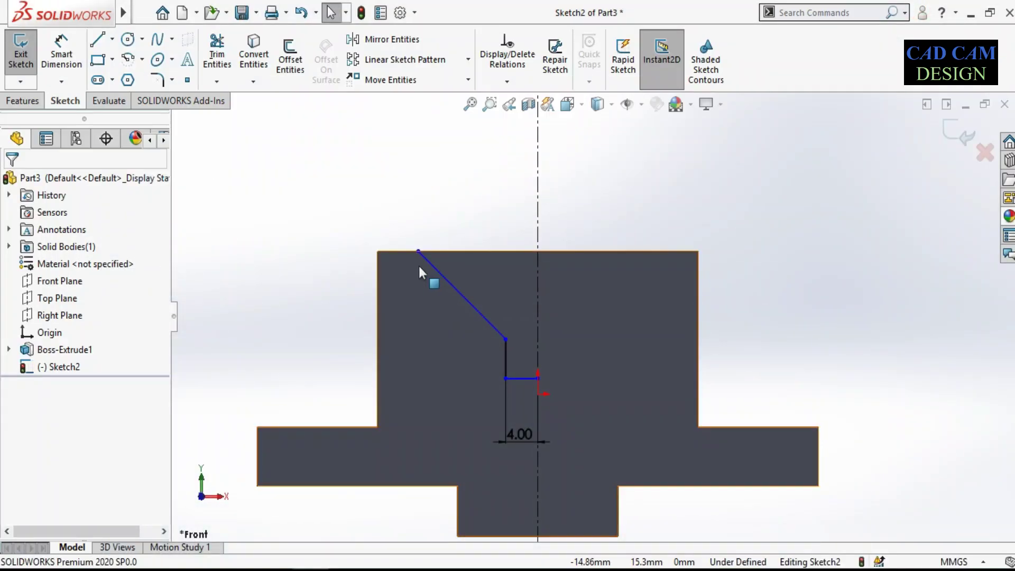
pyautogui.moveTo(332, 347); pyautogui.dragTo(349, 312, button='right')
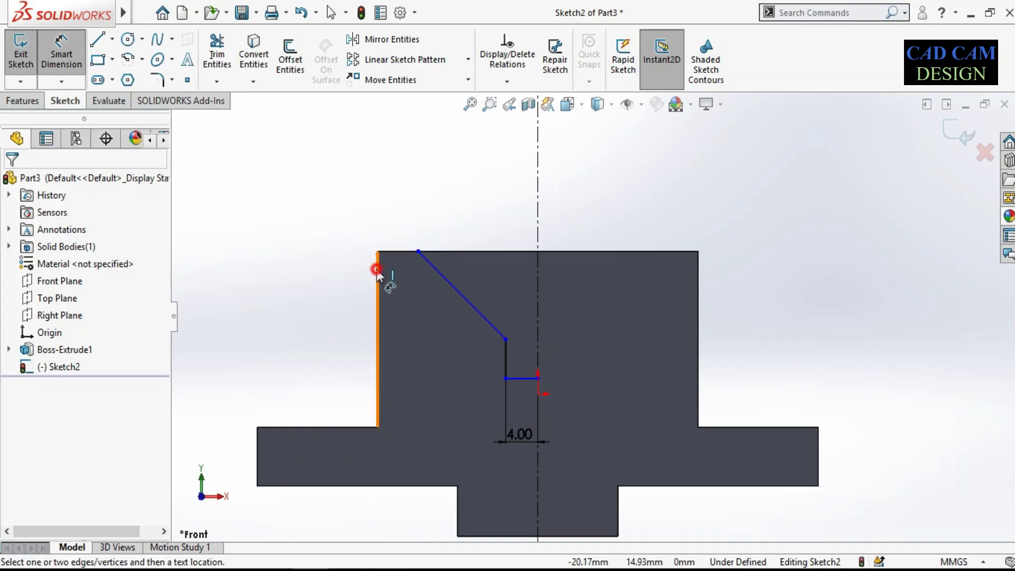
pyautogui.click(378, 271)
pyautogui.click(418, 251)
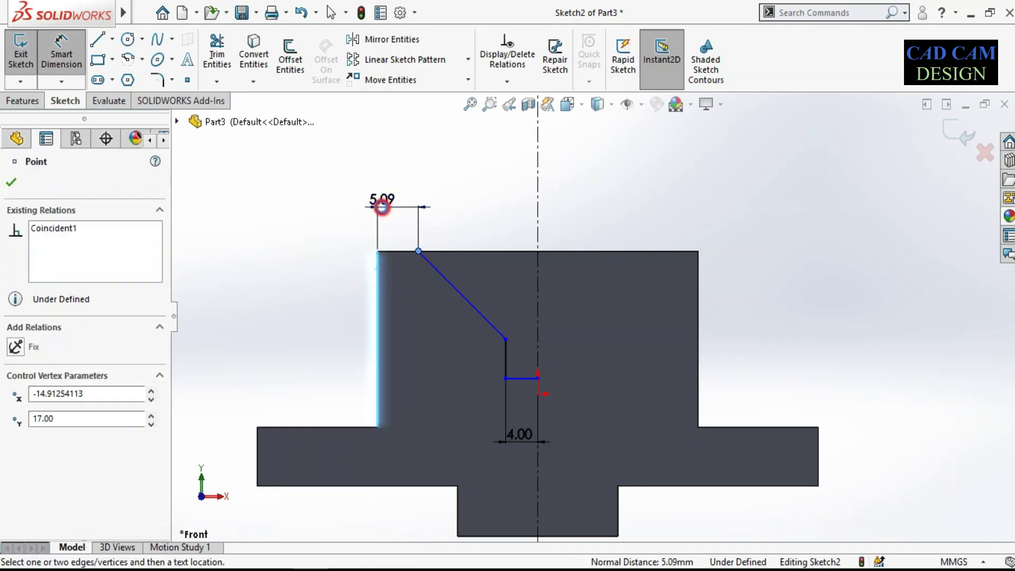
pyautogui.click(382, 207)
pyautogui.write('8')
pyautogui.press('Return')
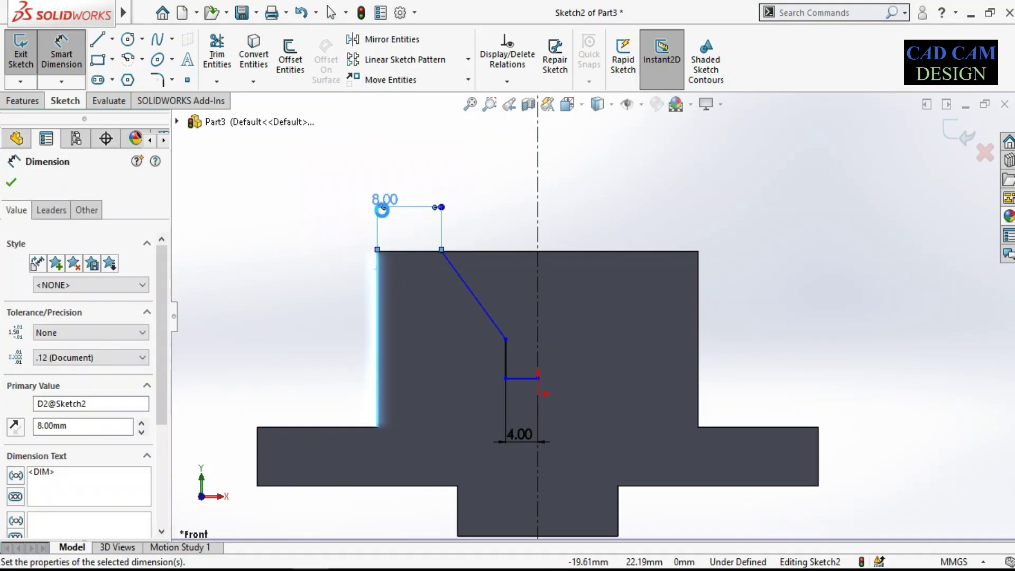
pyautogui.rightClick(340, 267)
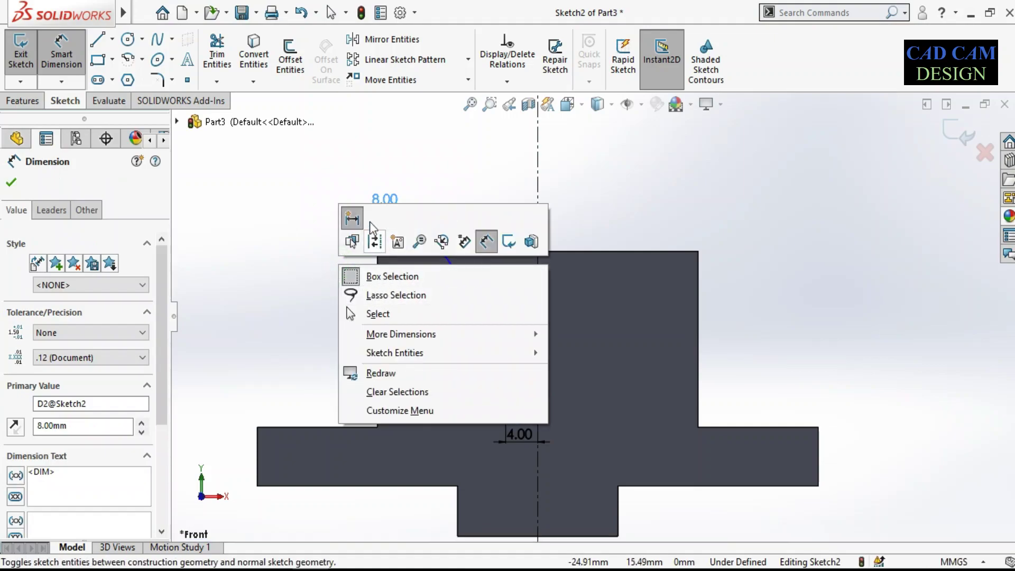
pyautogui.click(486, 241)
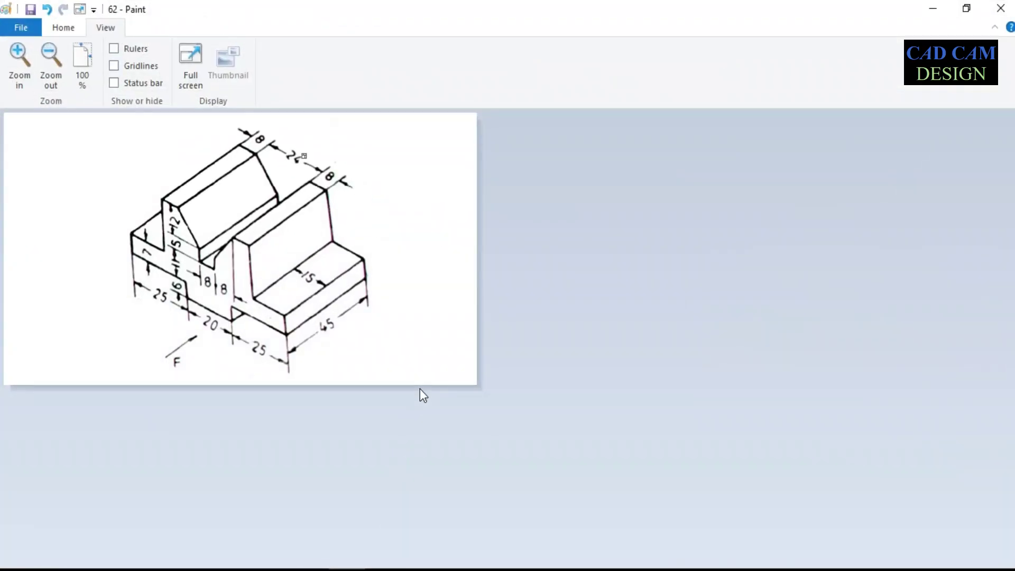
# Minimize drawing 62 in Paint to return to the SOLIDWORKS sketch
pyautogui.click(931, 9)
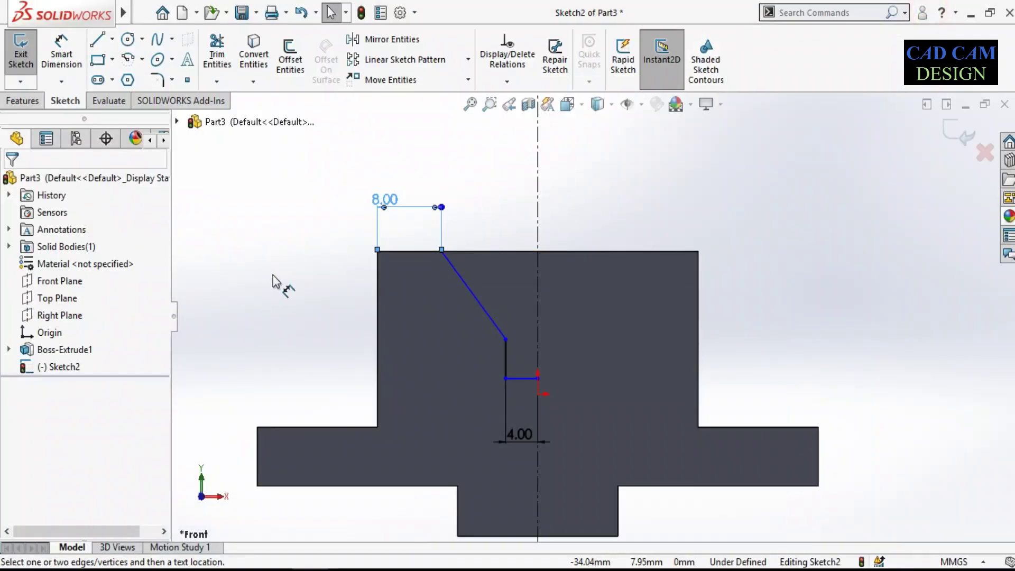
# Set the slanted line's vertical depth between its endpoints to 12 mm
pyautogui.click(438, 252)
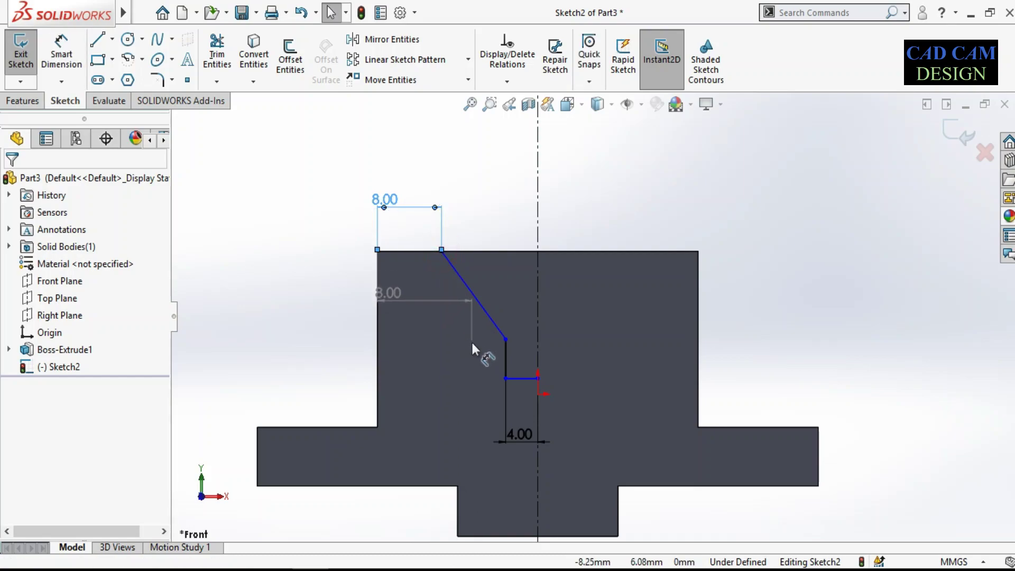
pyautogui.press('Escape')
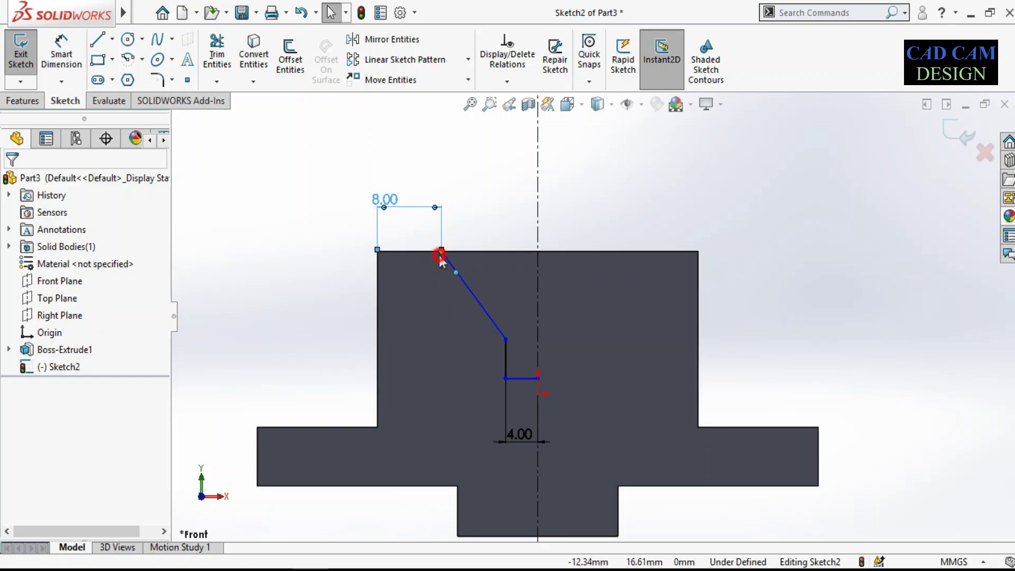
pyautogui.click(441, 251)
pyautogui.click(506, 339)
pyautogui.moveTo(455, 359); pyautogui.dragTo(453, 267, button='right')
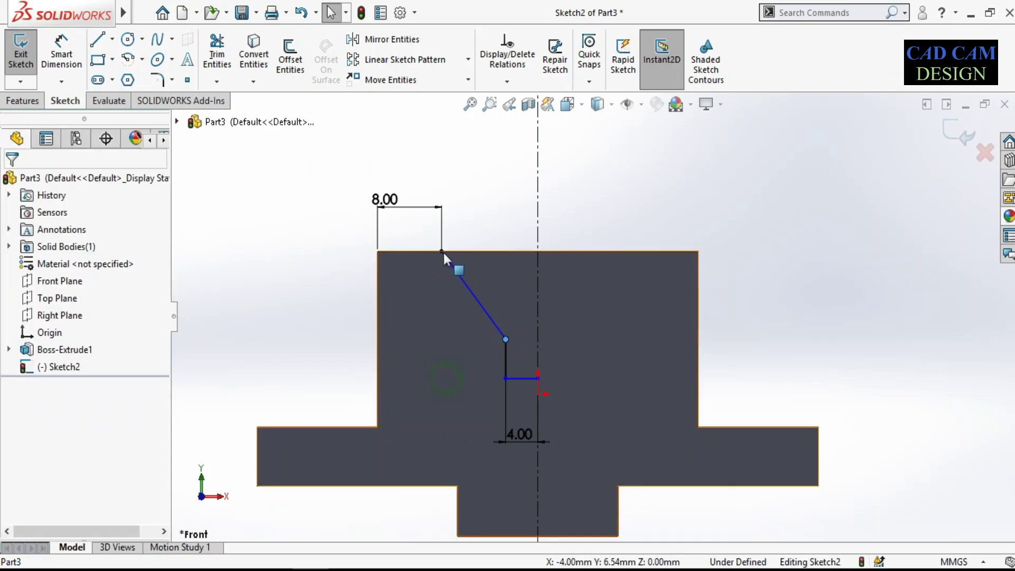
pyautogui.click(442, 251)
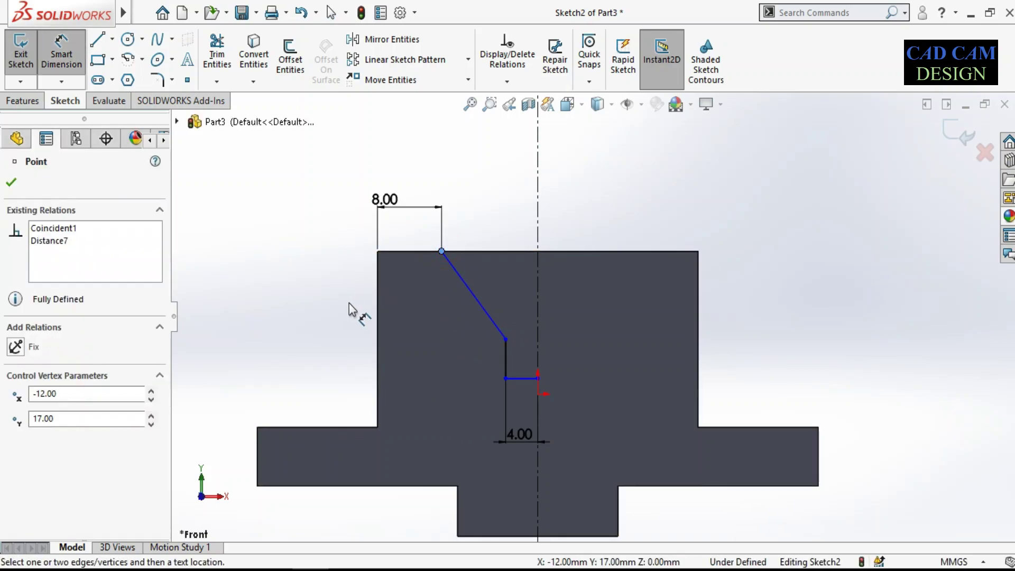
pyautogui.click(506, 339)
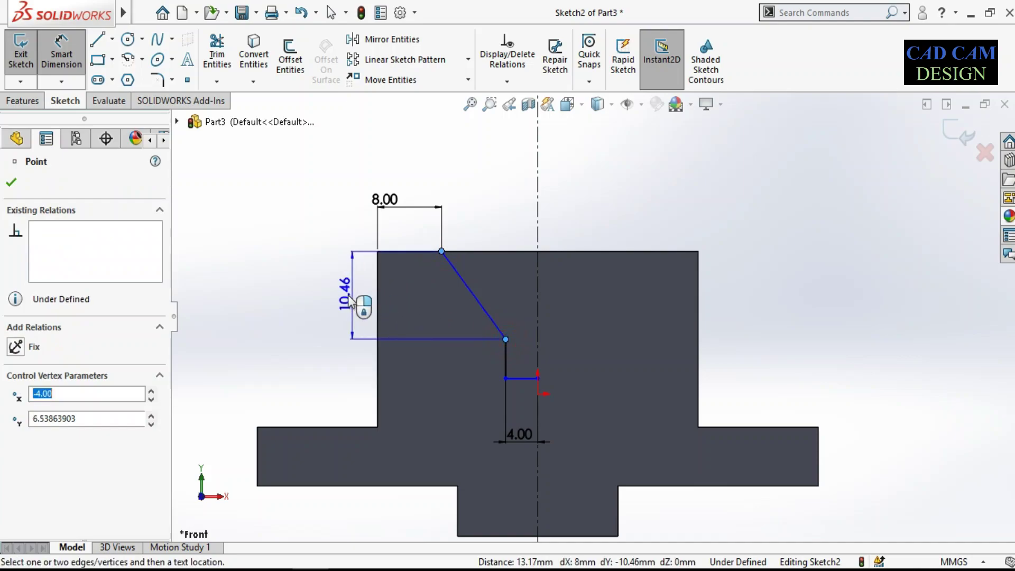
pyautogui.click(349, 302)
pyautogui.write('12')
pyautogui.press('Return')
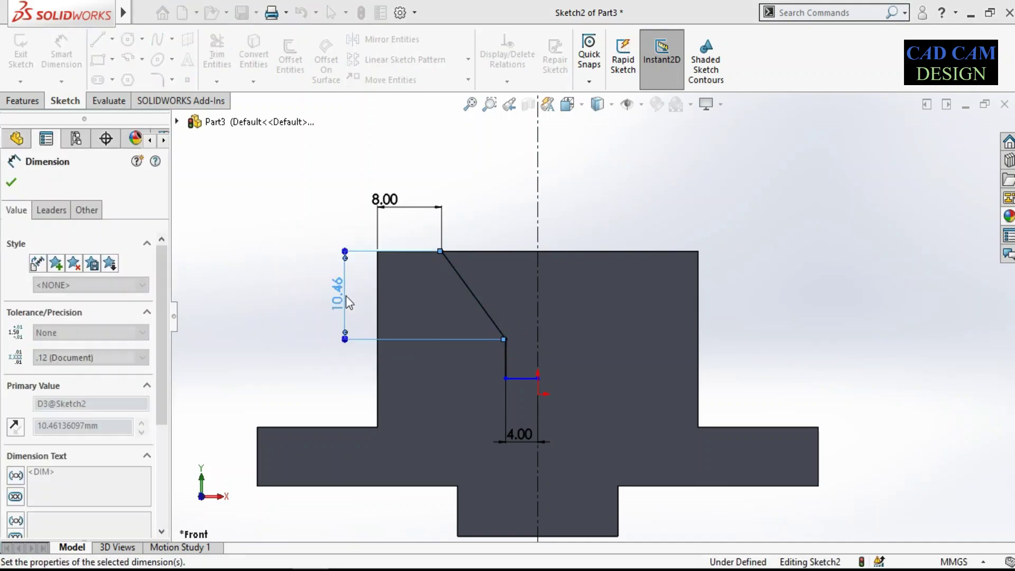
# Dimension the short vertical line to 5 mm, fully defining Sketch2
pyautogui.scroll(-3, 516, 373)
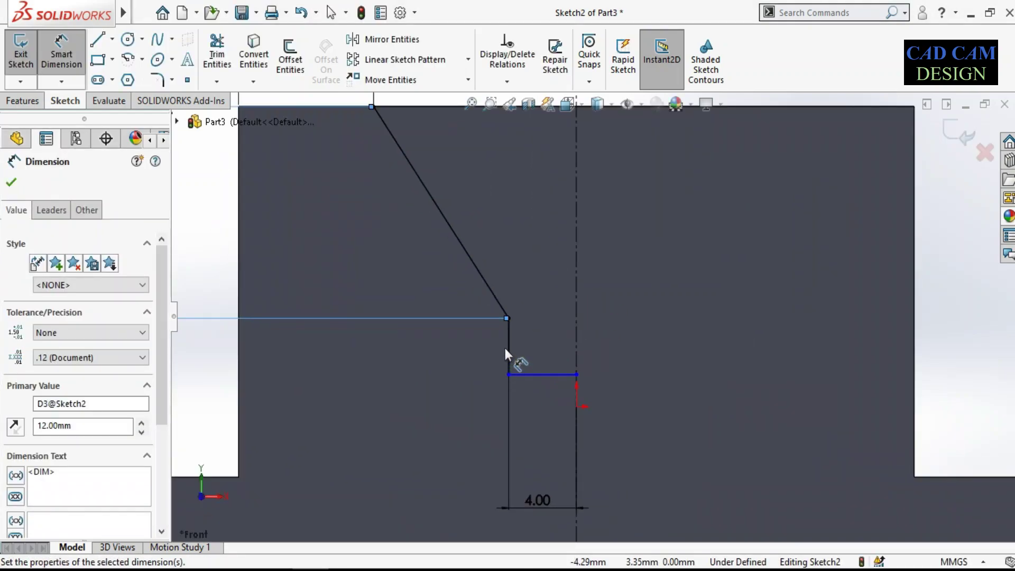
pyautogui.click(507, 348)
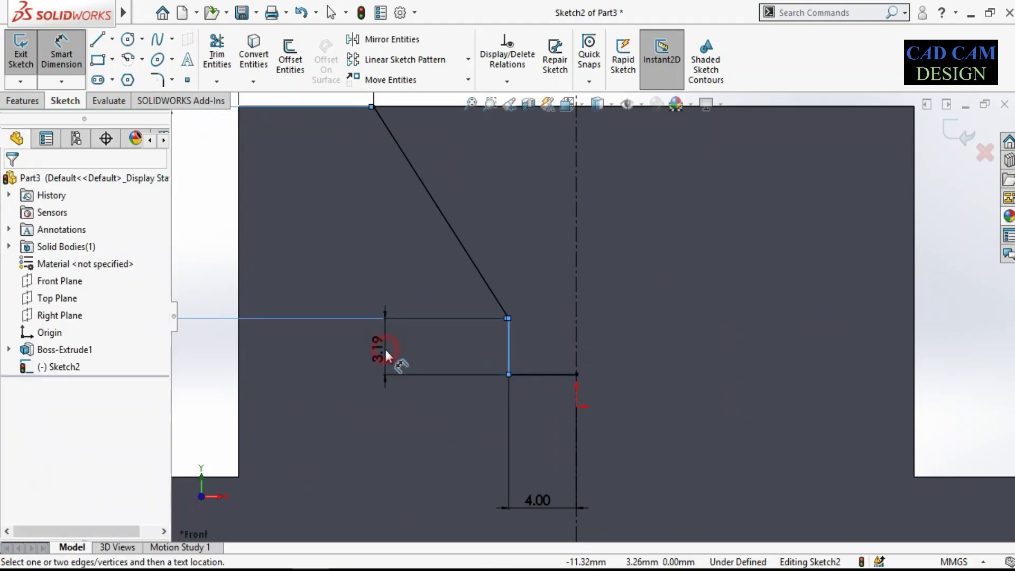
pyautogui.click(386, 350)
pyautogui.write('5')
pyautogui.press('Return')
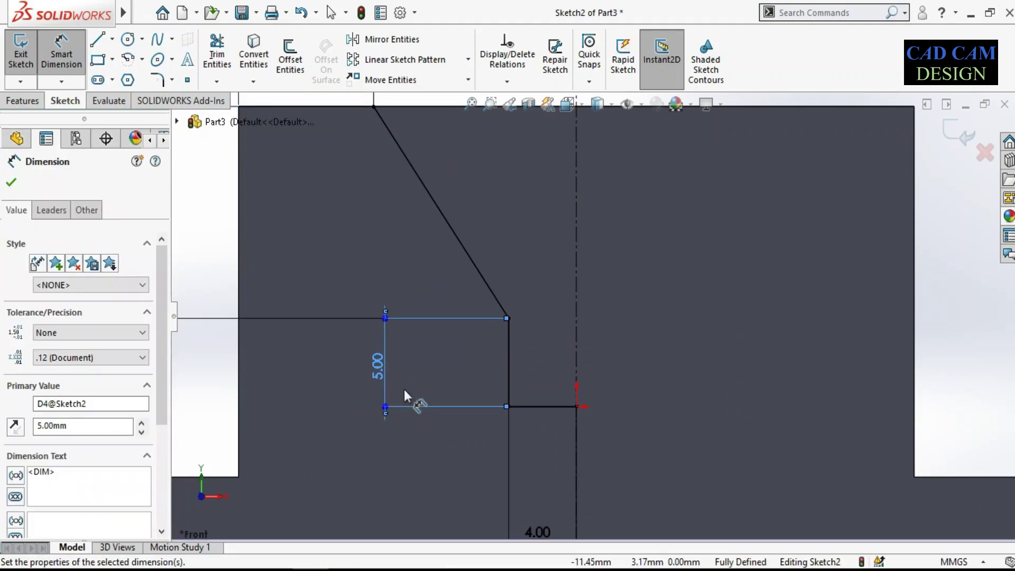
pyautogui.scroll(3, 404, 390)
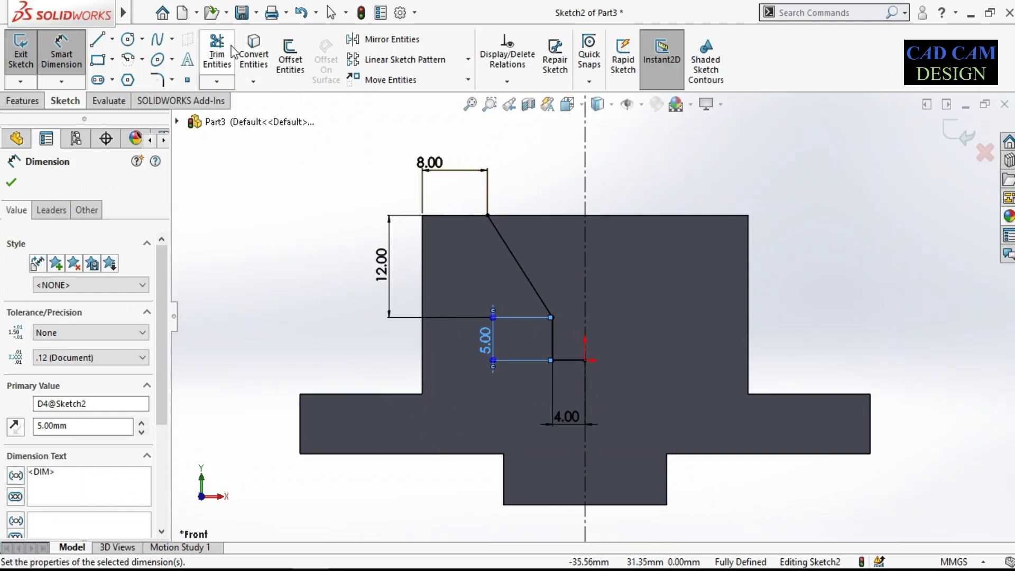
# Mirror the three half-groove lines about the vertical centerline
pyautogui.rightClick(258, 200)
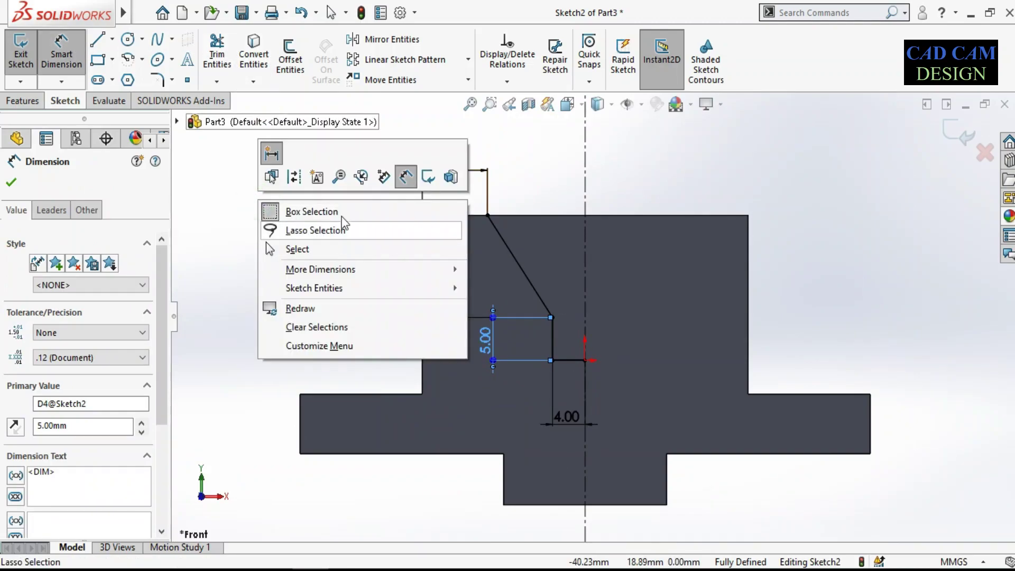
pyautogui.click(405, 178)
pyautogui.moveTo(460, 196); pyautogui.dragTo(602, 381)
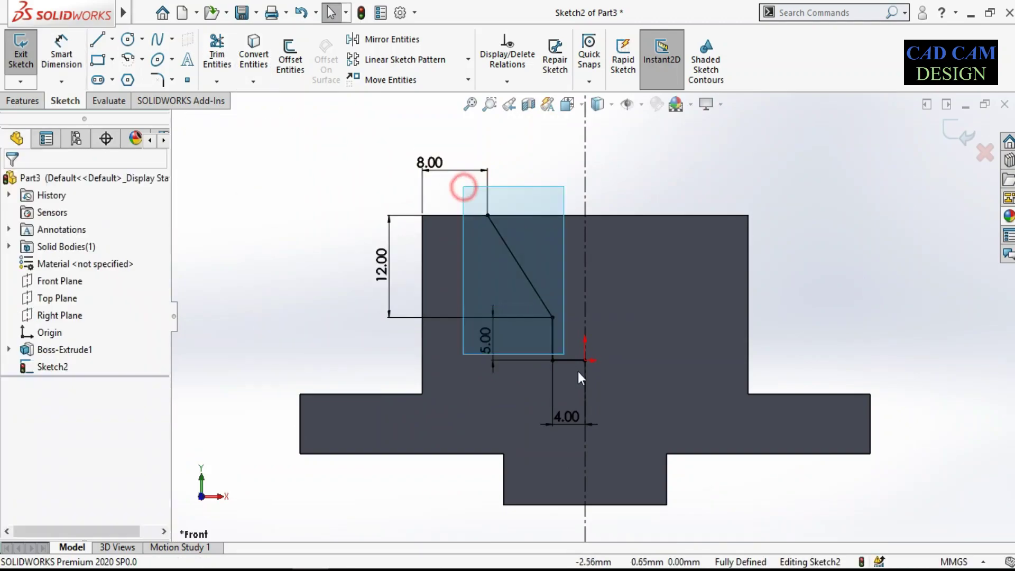
pyautogui.click(391, 39)
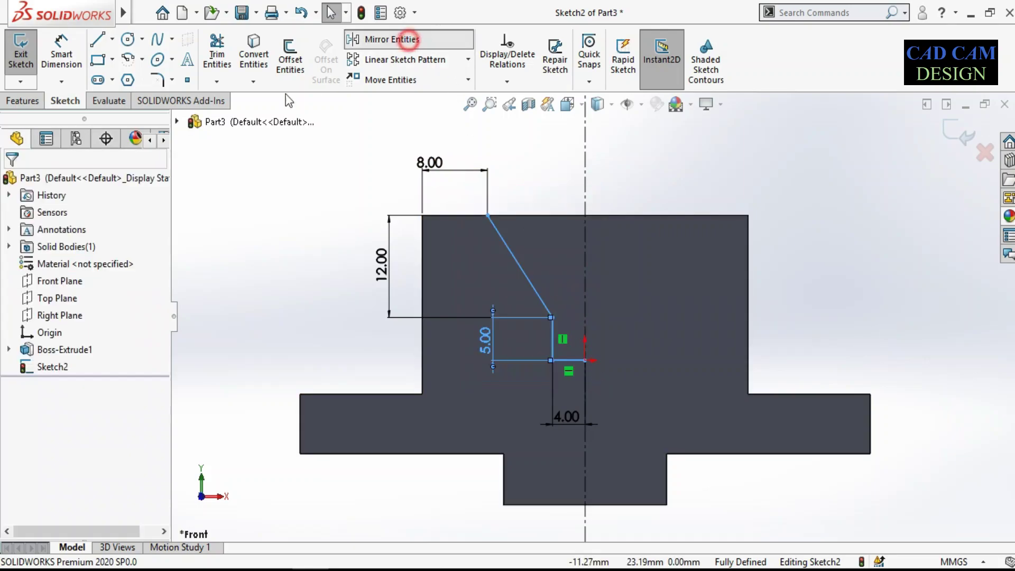
pyautogui.click(70, 401)
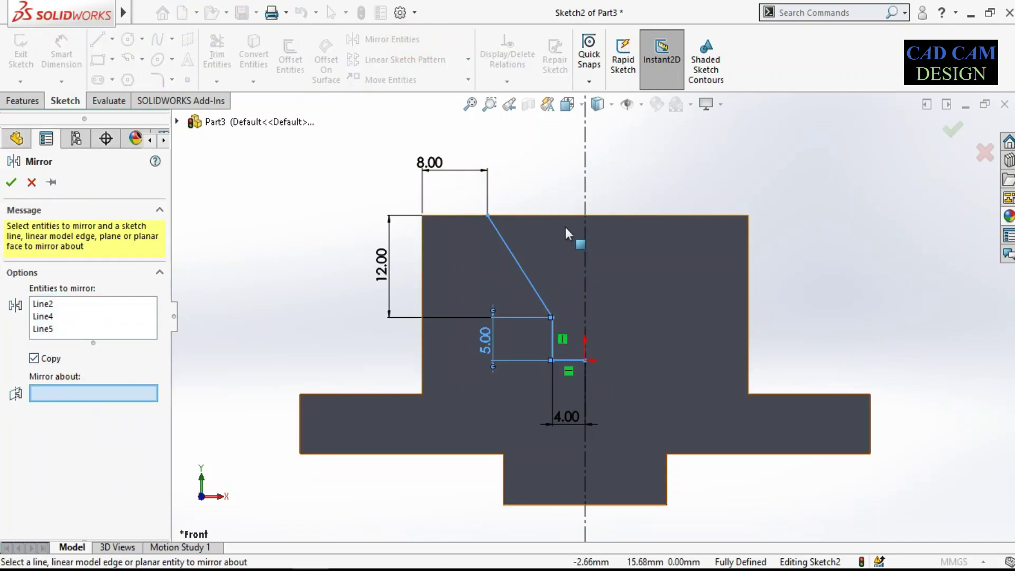
pyautogui.click(584, 236)
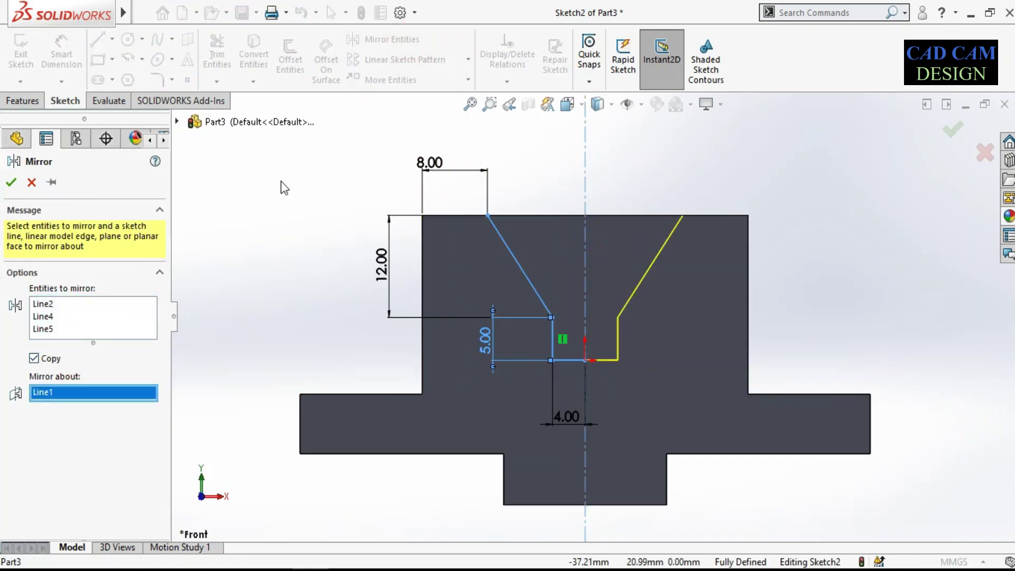
pyautogui.click(11, 182)
# Draw a line joining the groove's two top corners to close the profile
pyautogui.click(98, 41)
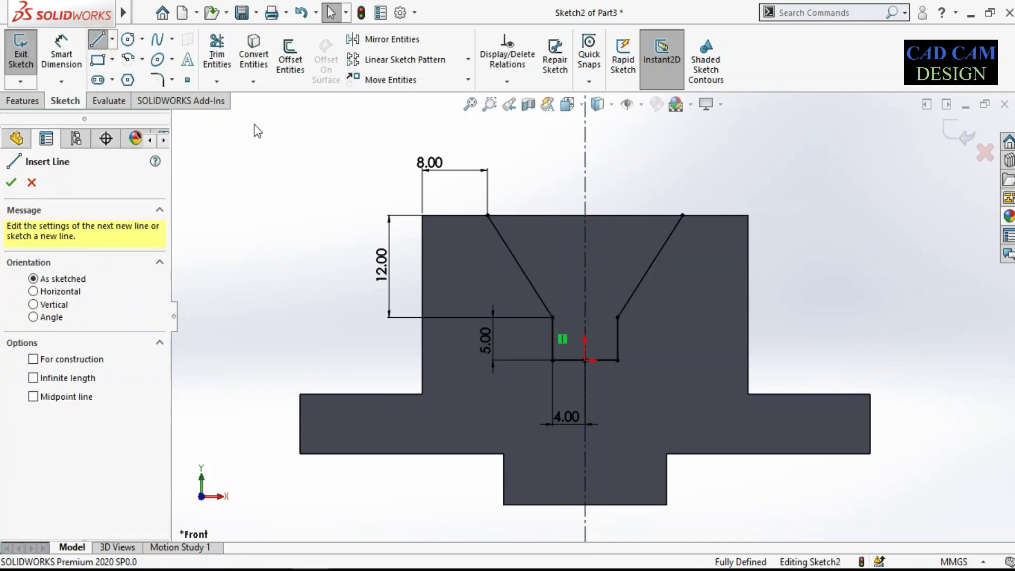
pyautogui.click(488, 215)
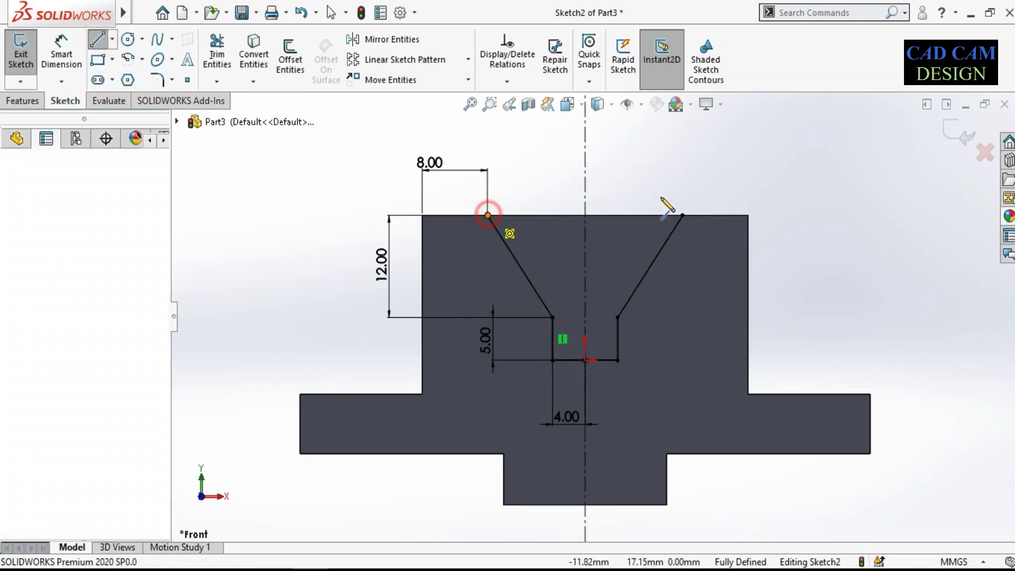
pyautogui.click(683, 215)
pyautogui.rightClick(682, 148)
pyautogui.click(716, 156)
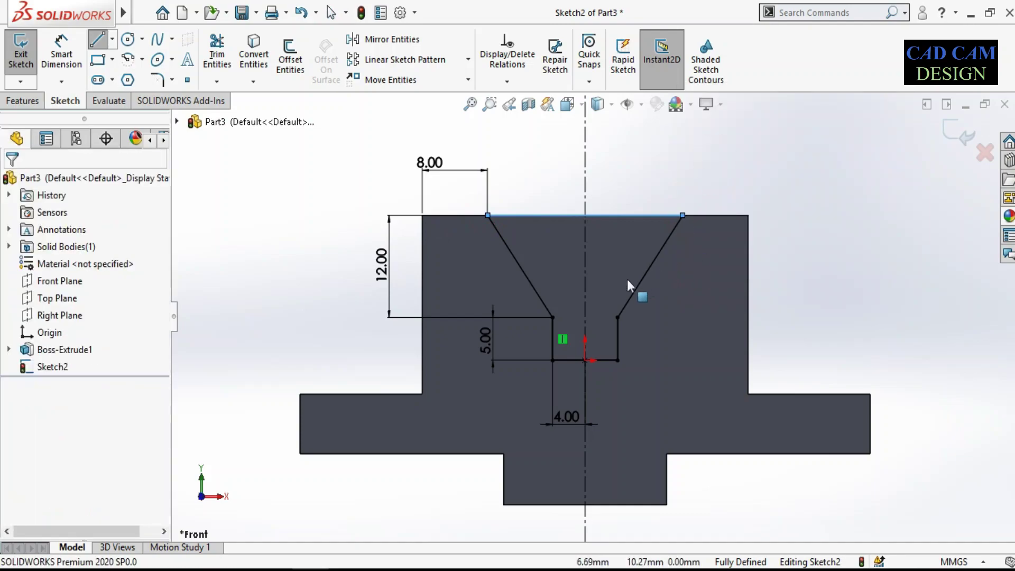
pyautogui.scroll(2, 676, 242)
pyautogui.scroll(-2, 589, 249)
pyautogui.moveTo(778, 338); pyautogui.dragTo(771, 147, button='right')
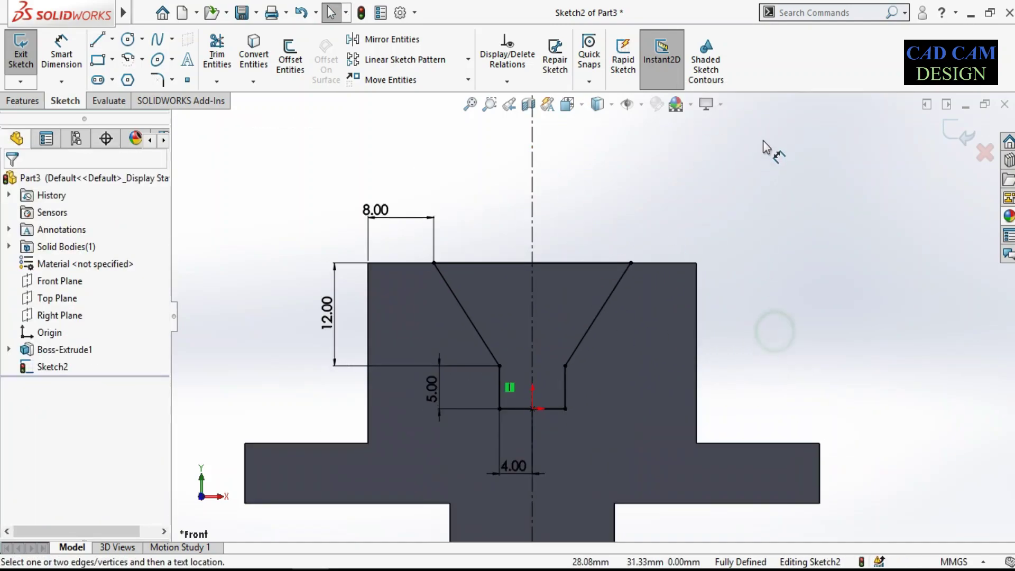
pyautogui.click(433, 263)
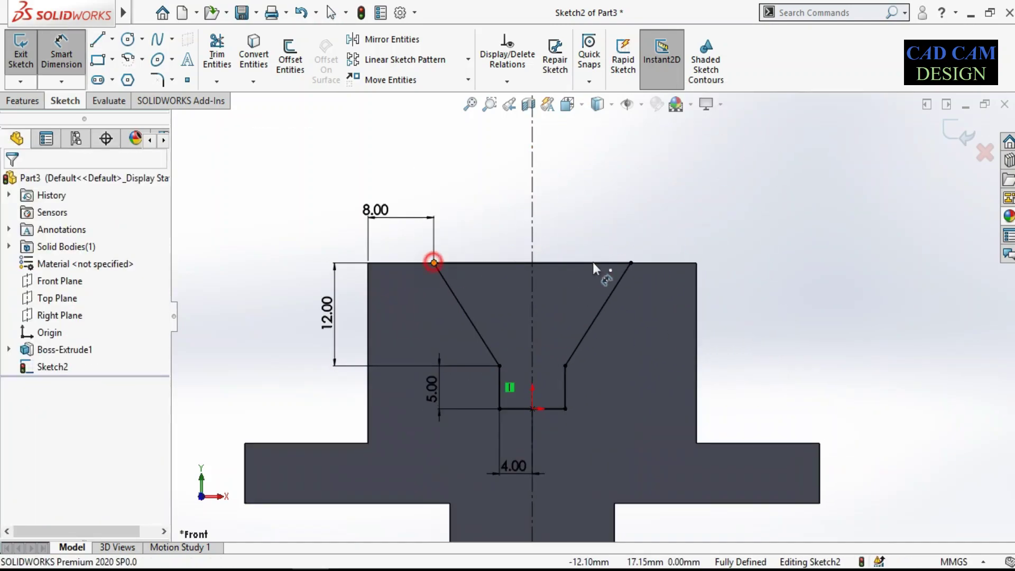
pyautogui.click(631, 263)
pyautogui.click(587, 220)
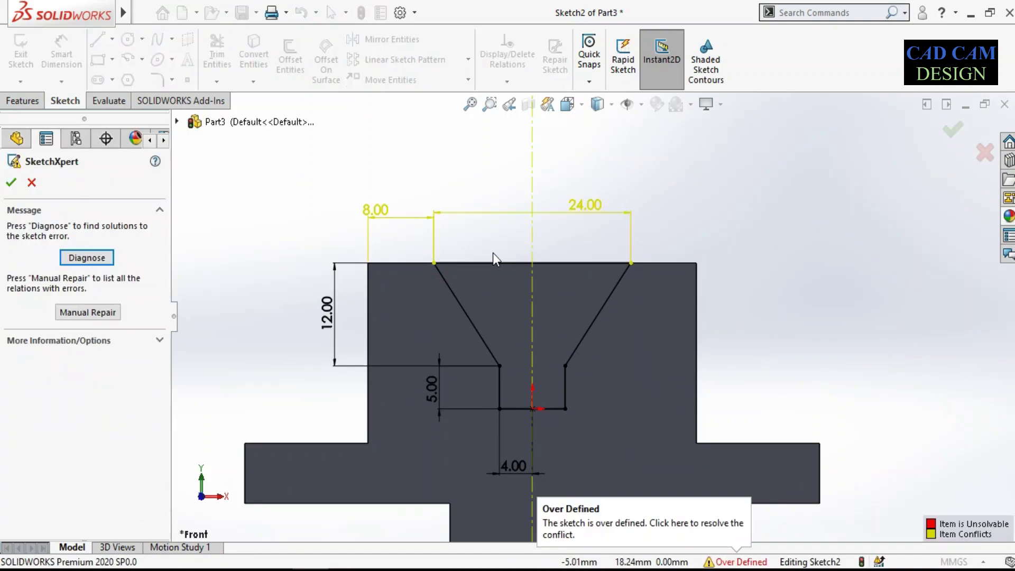
pyautogui.click(39, 188)
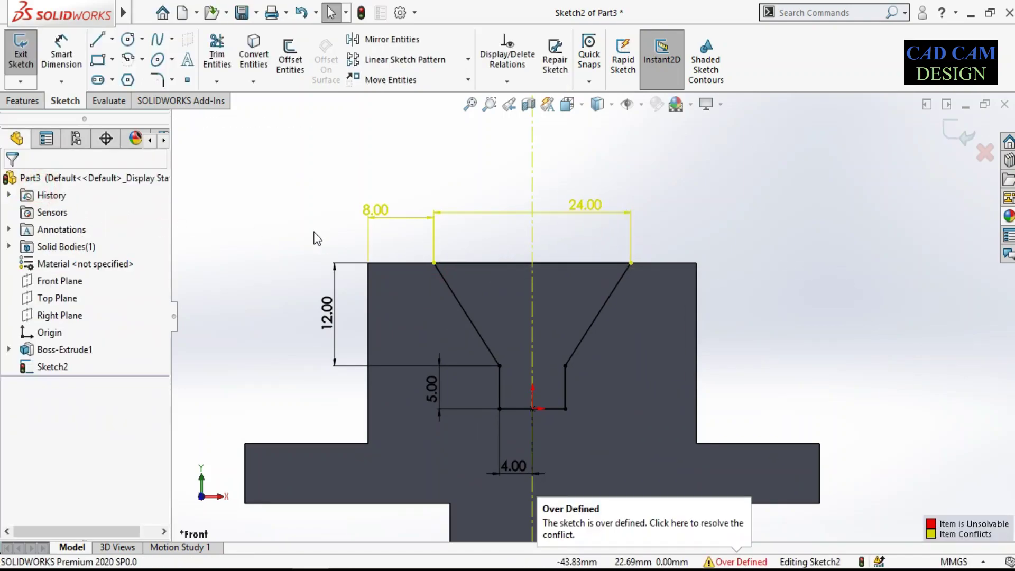
pyautogui.click(584, 210)
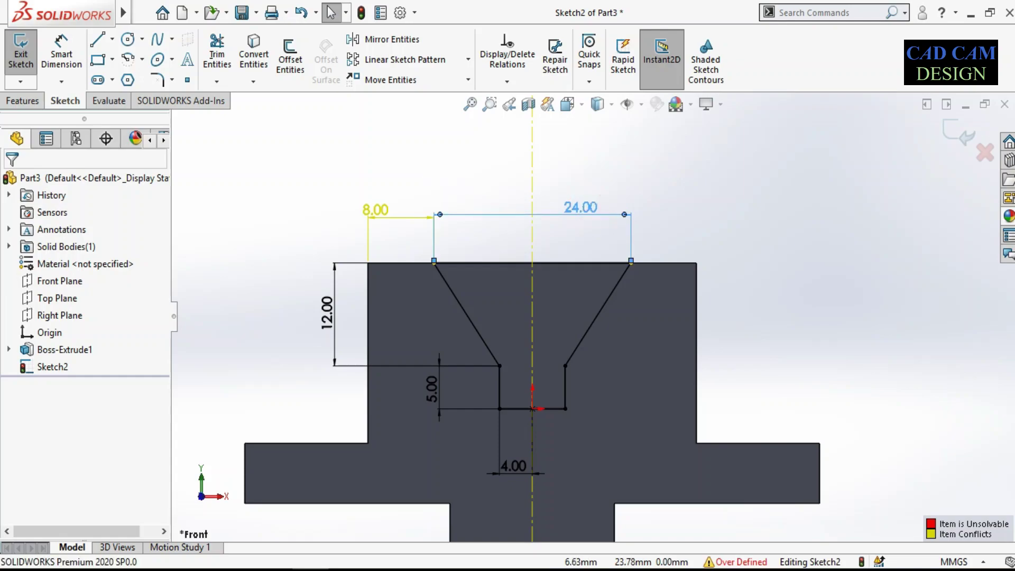
pyautogui.press('Delete')
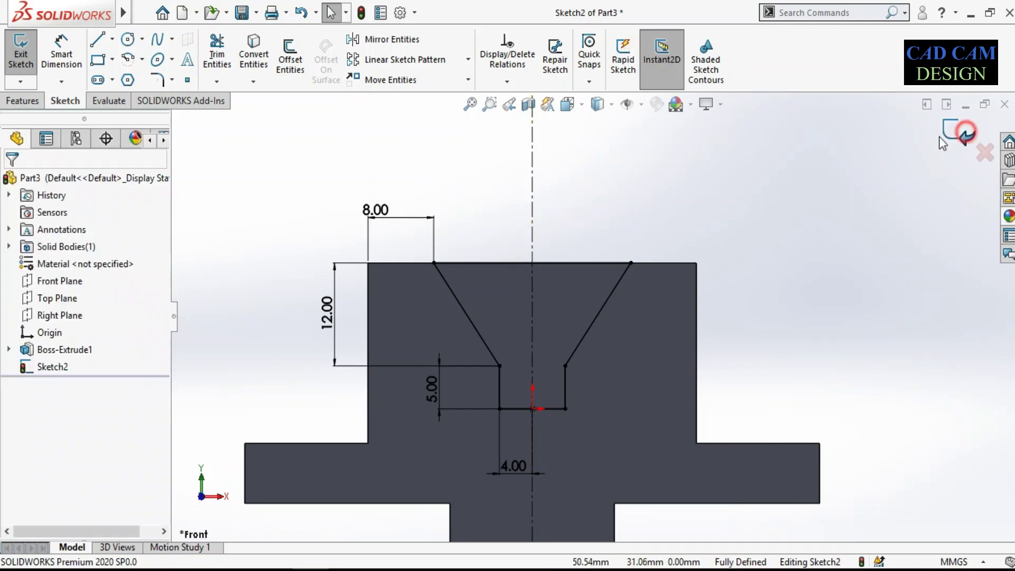
# Extrude-cut the V-groove profile Through All and orbit to inspect the notch
pyautogui.hotkey('ctrl', 'e')
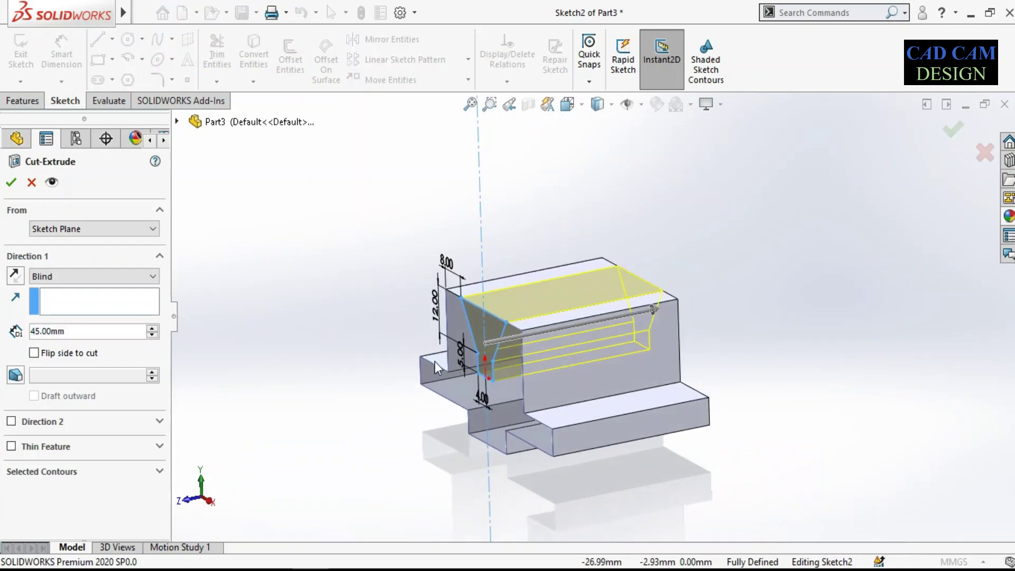
pyautogui.click(106, 274)
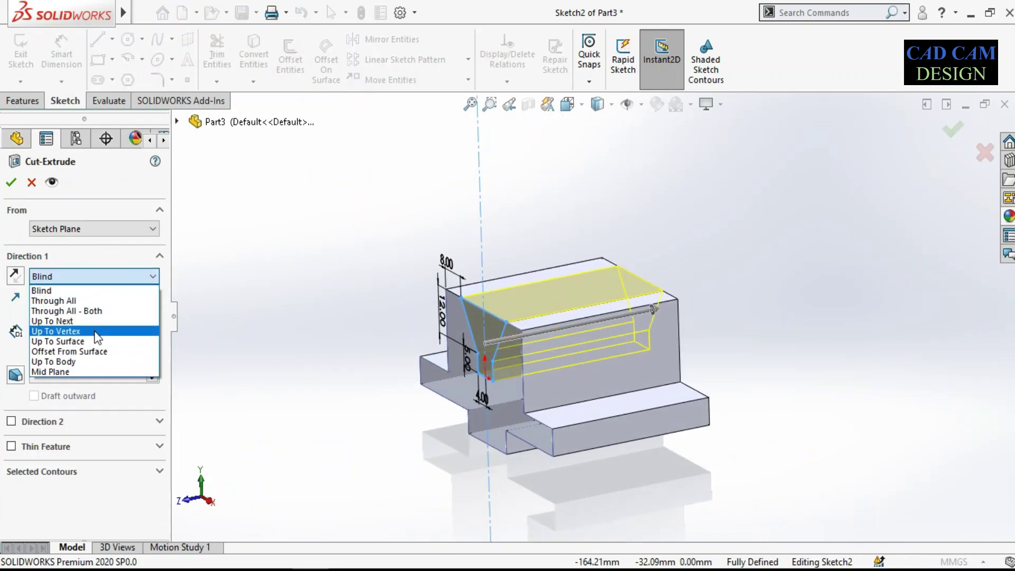
pyautogui.click(103, 298)
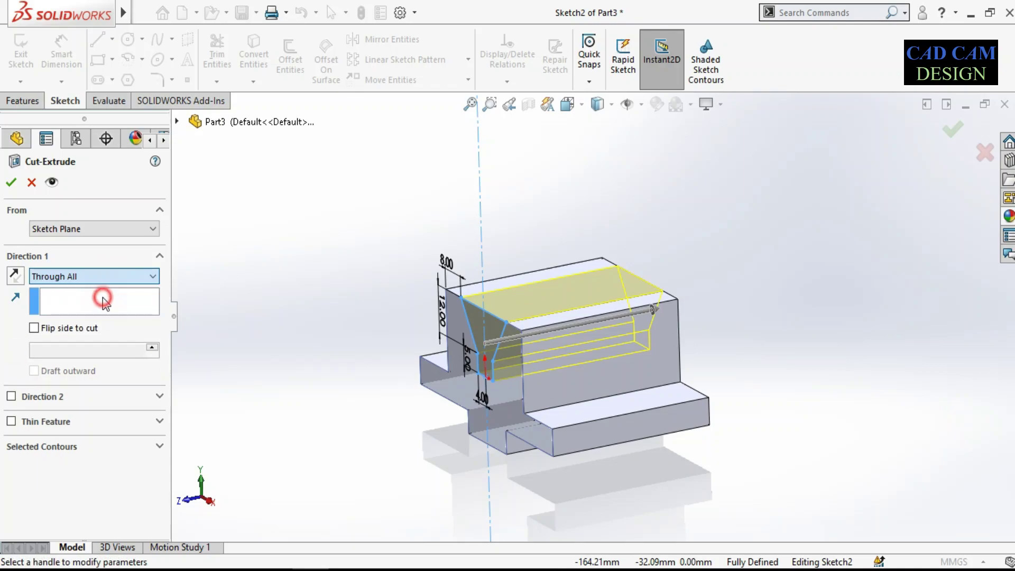
pyautogui.click(11, 183)
pyautogui.moveTo(363, 335)
pyautogui.mouseDown(button='middle')
pyautogui.moveTo(420, 355)
pyautogui.moveTo(417, 373)
pyautogui.mouseUp(button='middle')
pyautogui.press('space')
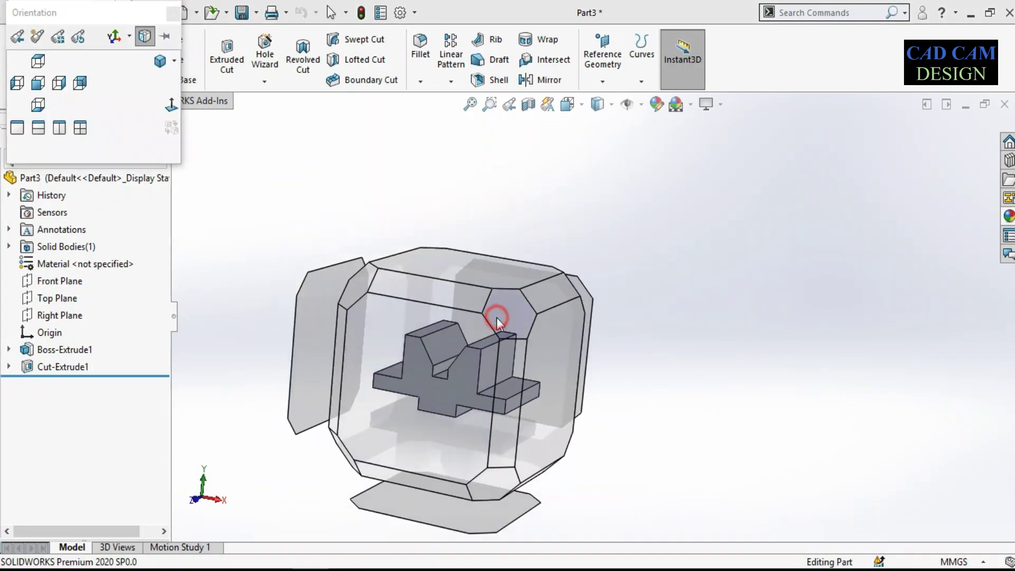
# Show the grooved block in isometric view and compare it against drawing 62
pyautogui.click(496, 317)
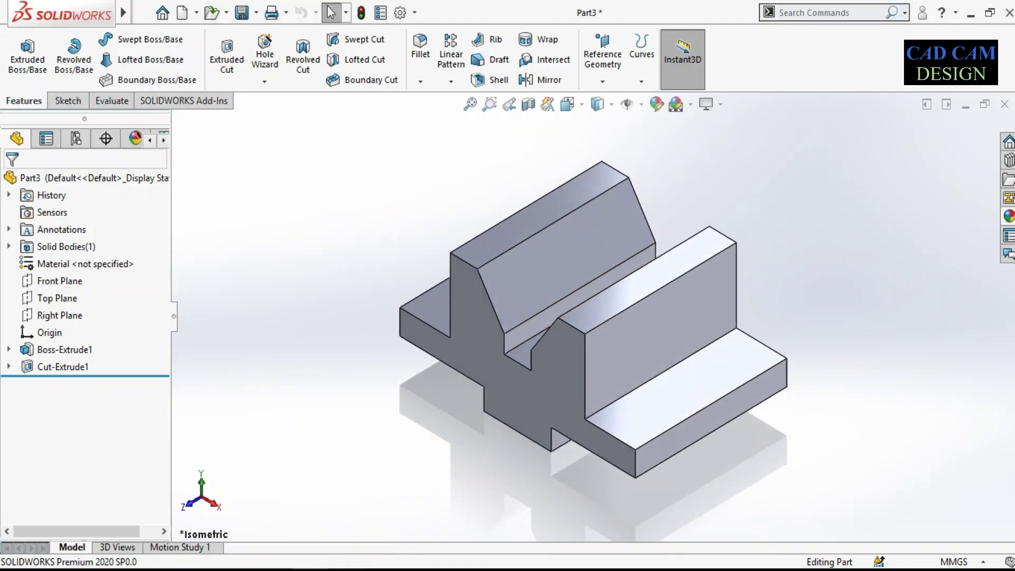
pyautogui.hotkey('alt', 'Tab')
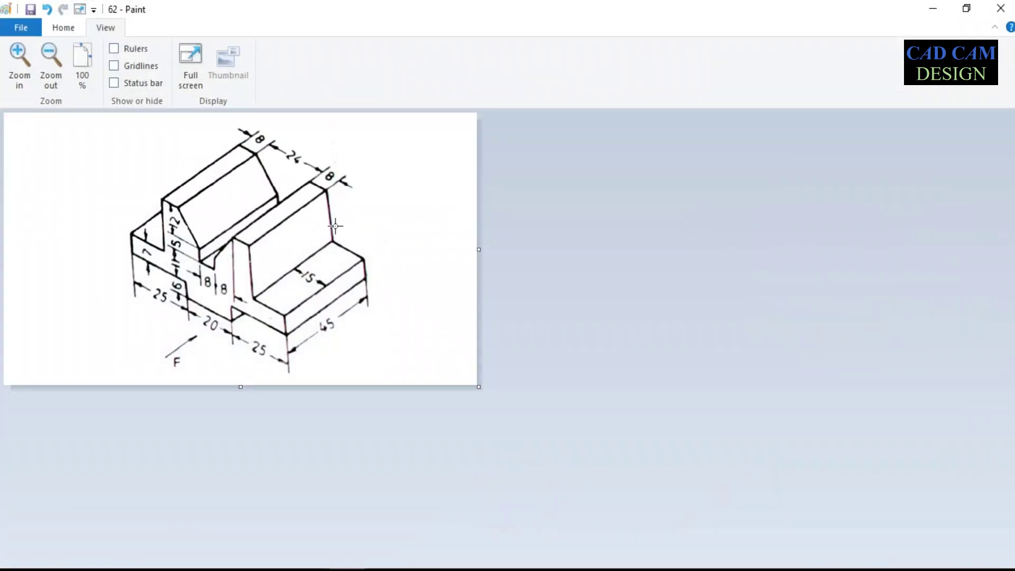
pyautogui.click(935, 9)
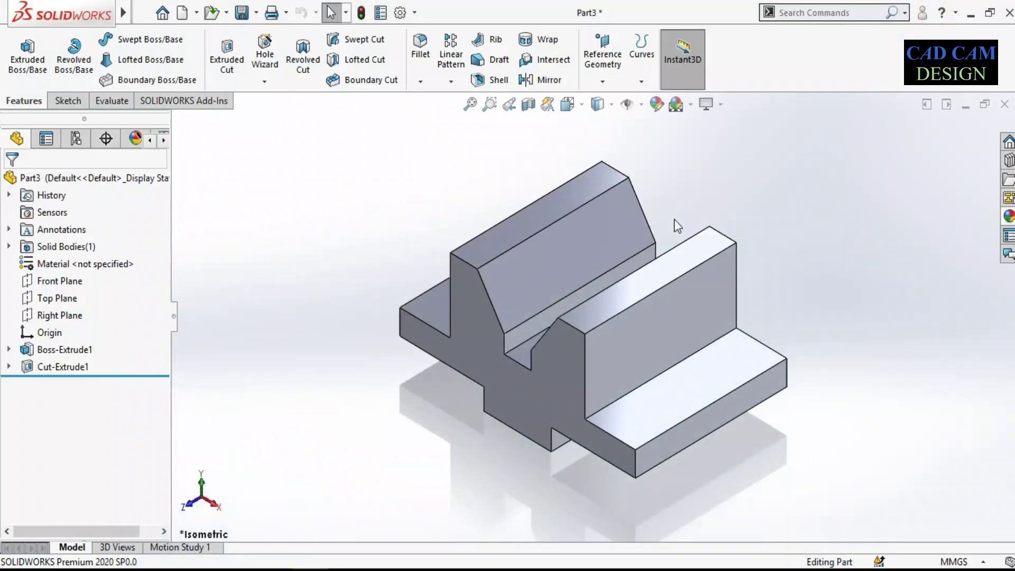